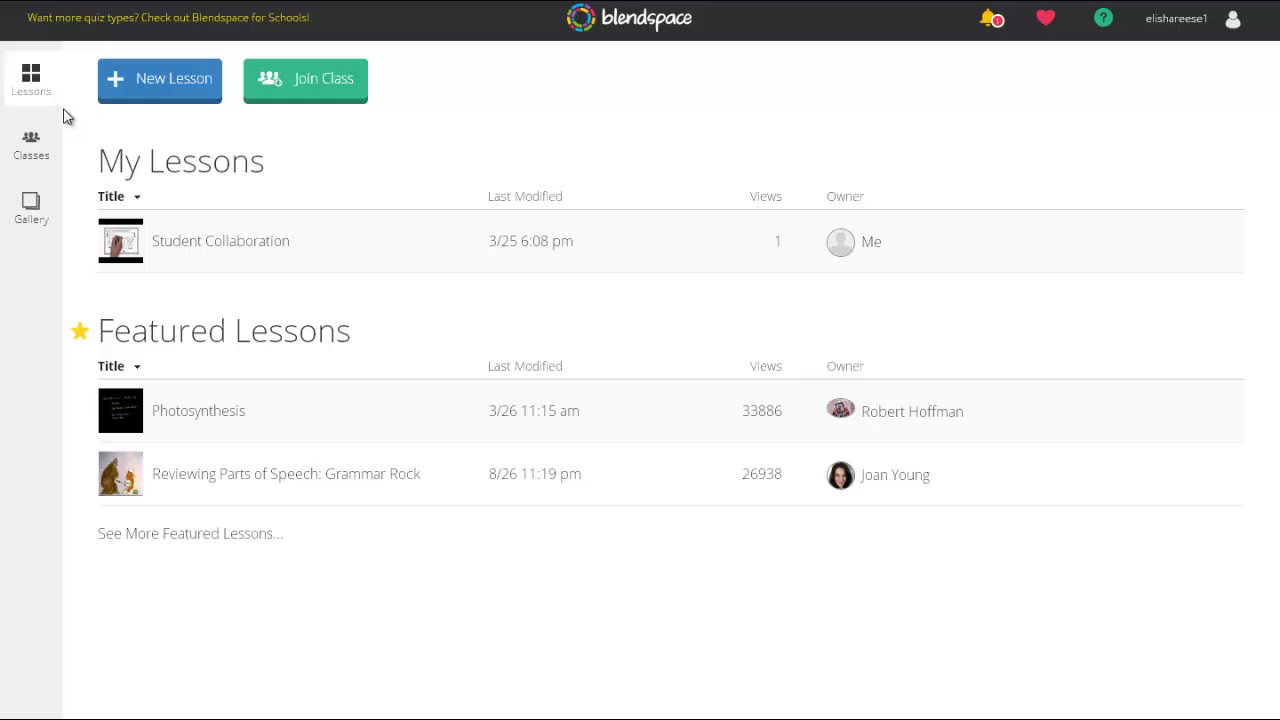
# Open the Gallery page of featured Math and Science lessons.
pyautogui.click(32, 212)
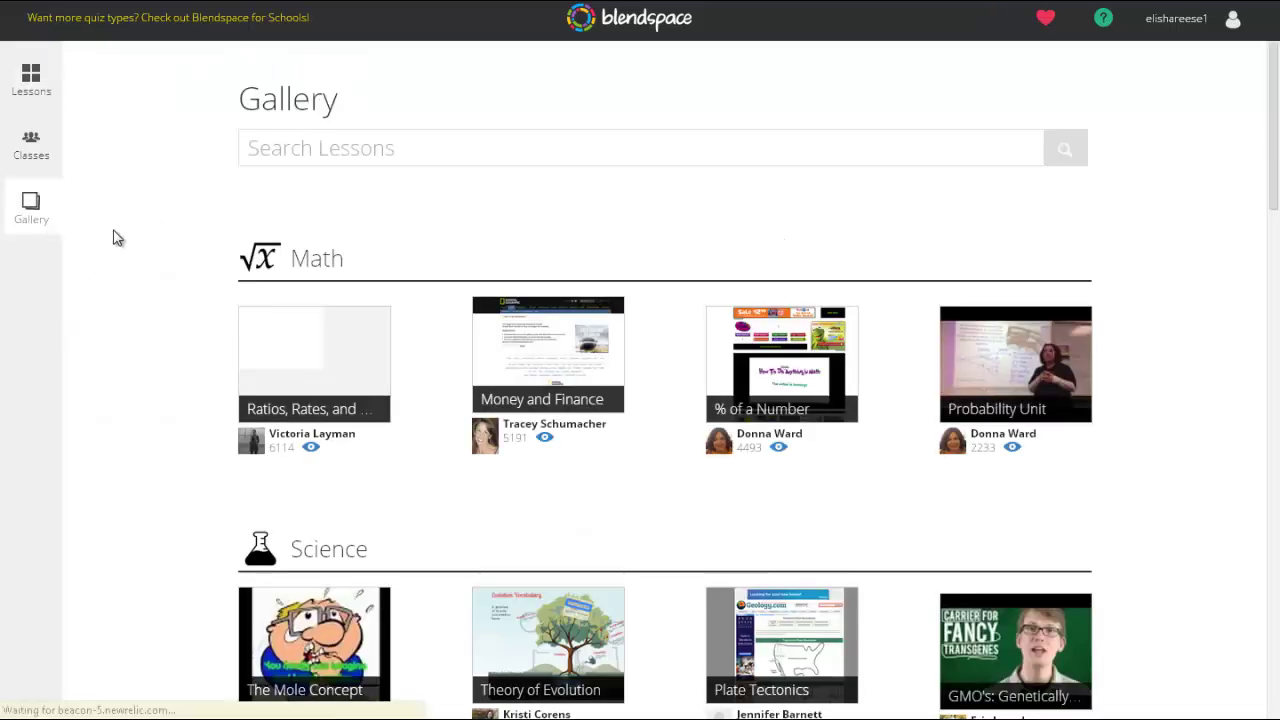
# Return to the Lessons list and open the featured Photosynthesis lesson.
pyautogui.scroll(-2, 115, 237)
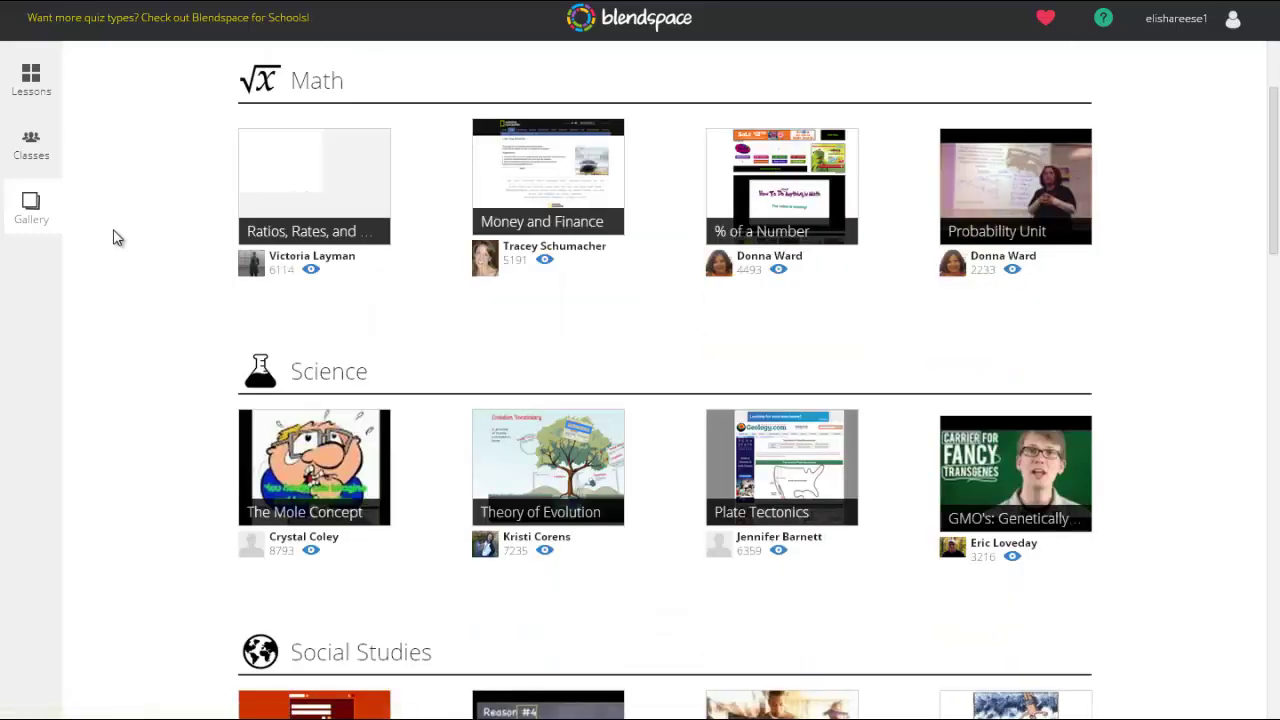
pyautogui.scroll(2, 115, 237)
pyautogui.click(270, 150)
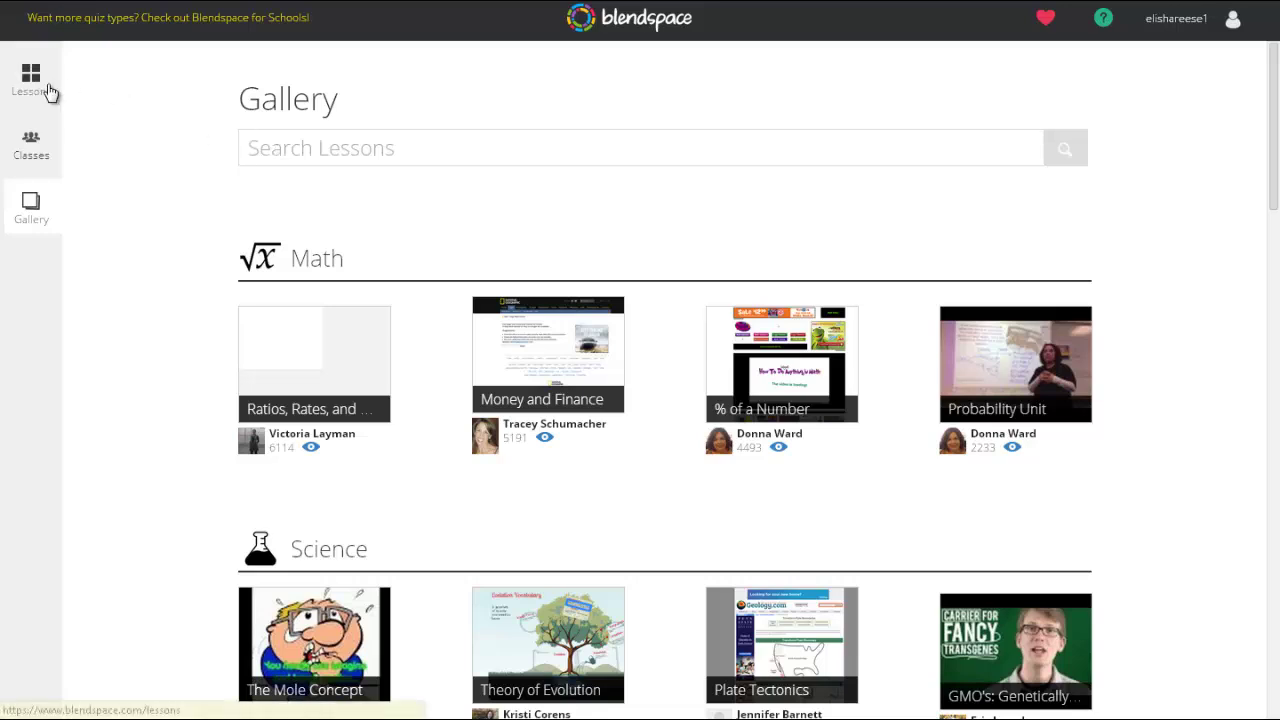
pyautogui.click(50, 92)
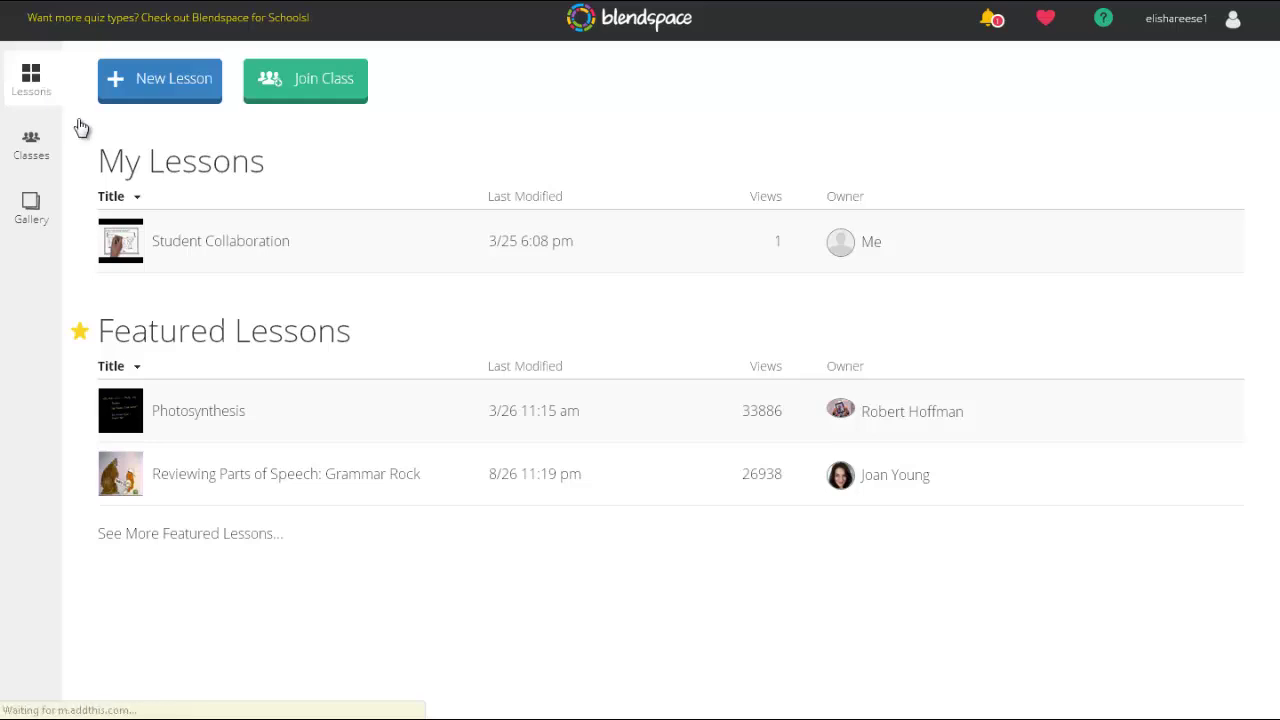
pyautogui.click(229, 418)
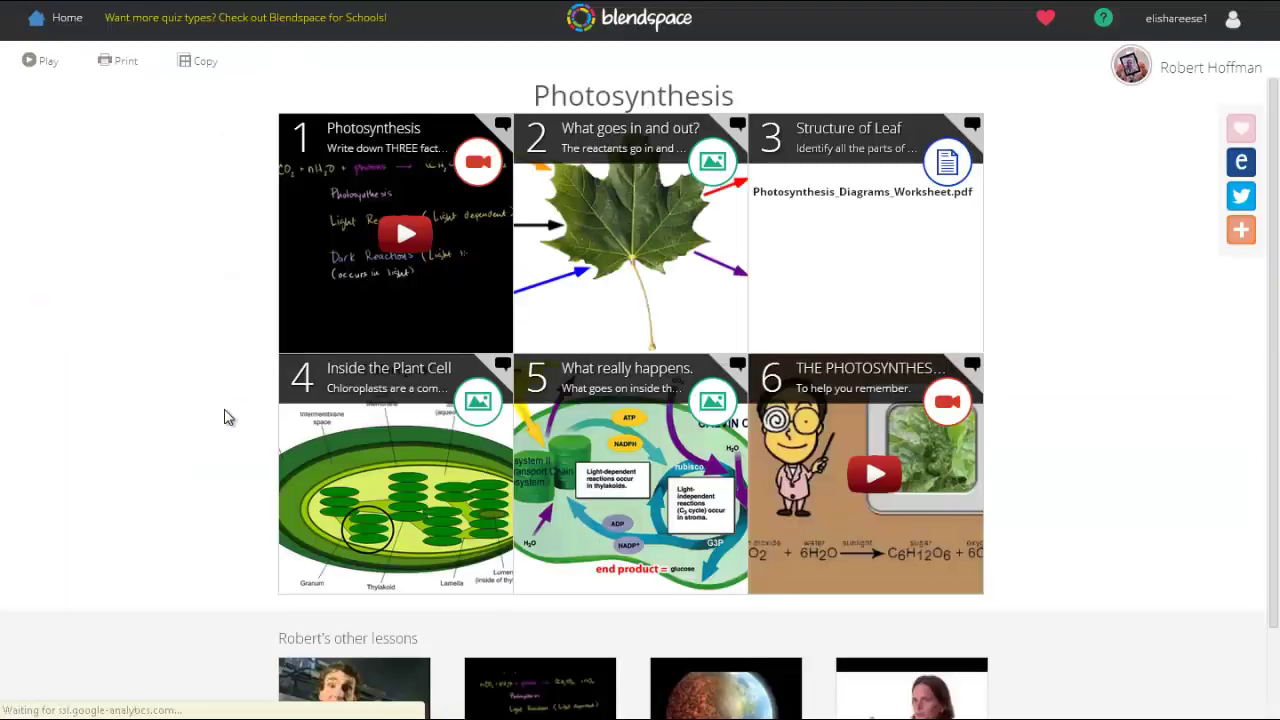
# Play tile 1's 13:38 Photosynthesis video in the lesson player beside student comments.
pyautogui.moveTo(533, 94); pyautogui.dragTo(735, 94)
pyautogui.click(735, 93)
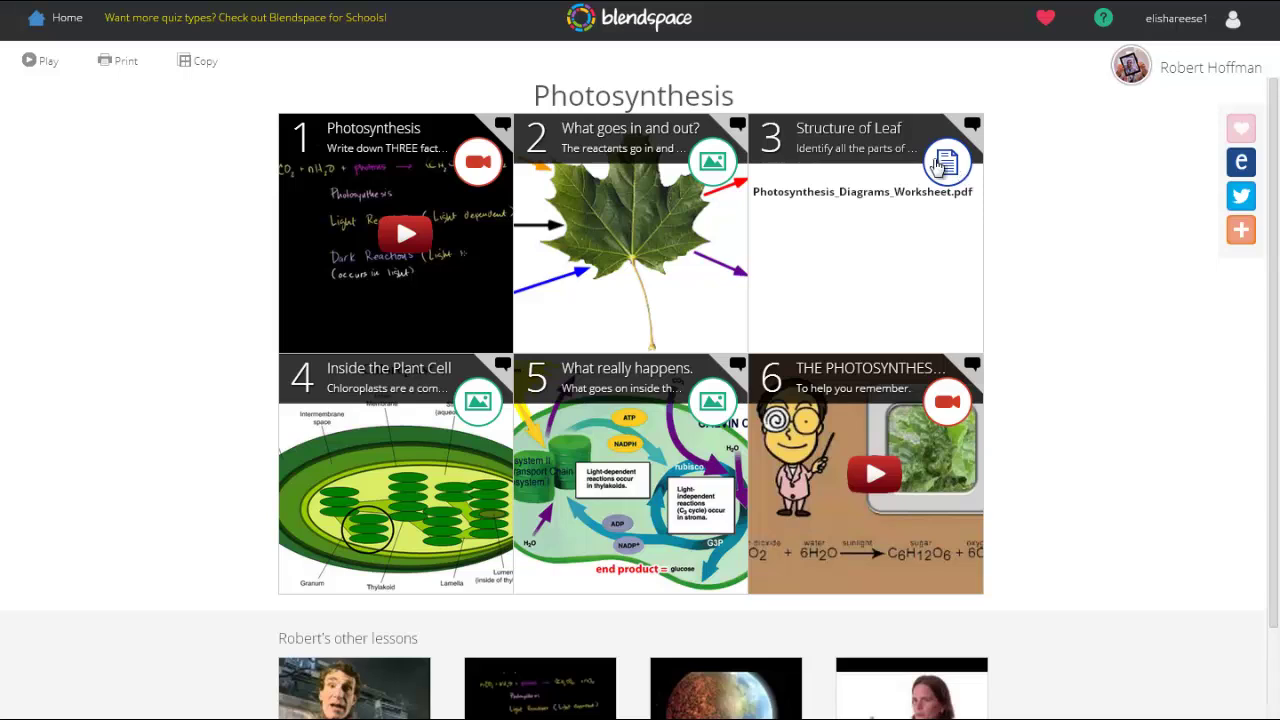
pyautogui.click(485, 172)
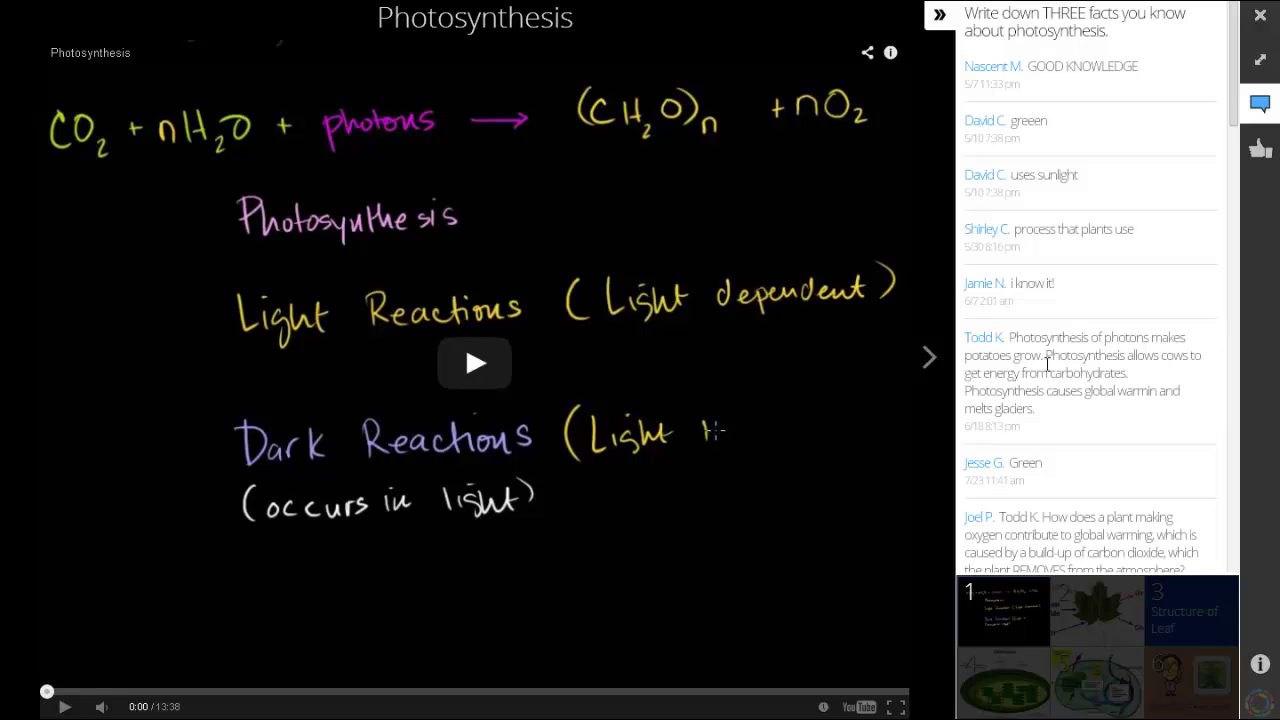
# Check the rating panel, browse tile 1, the leaf diagram and Structure of Leaf tiles, then close the viewer.
pyautogui.click(1260, 150)
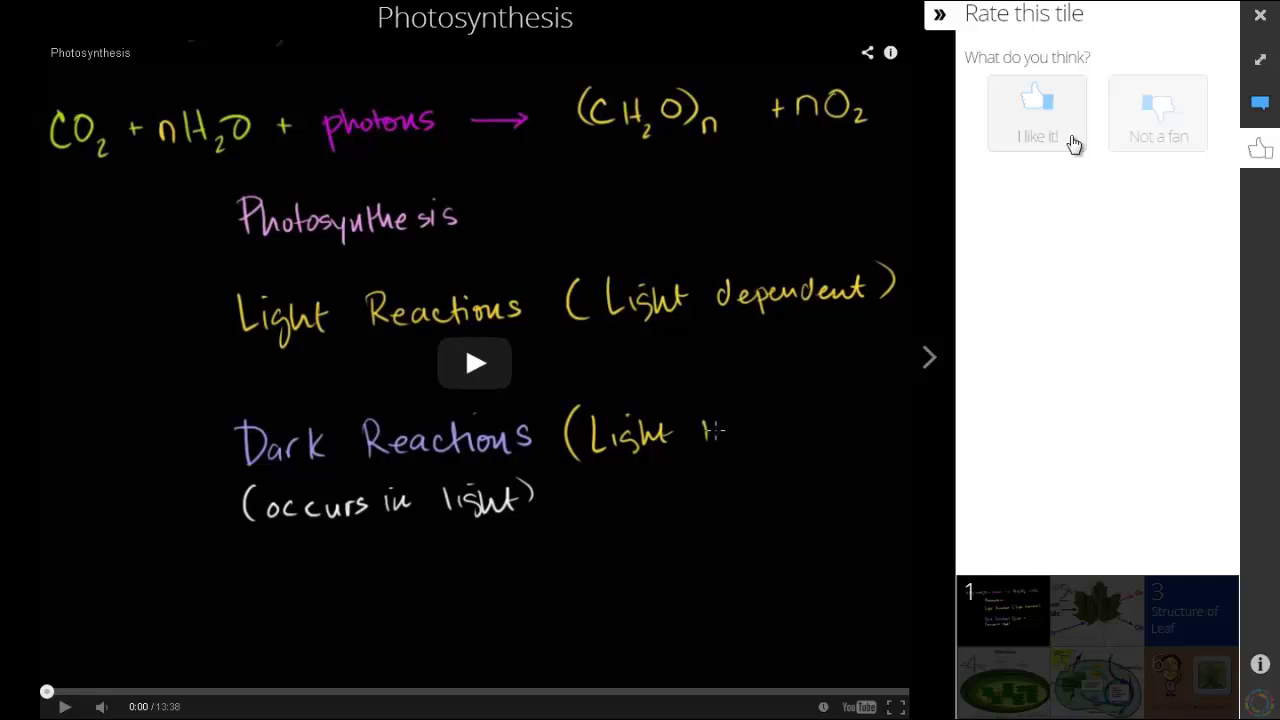
pyautogui.click(1259, 16)
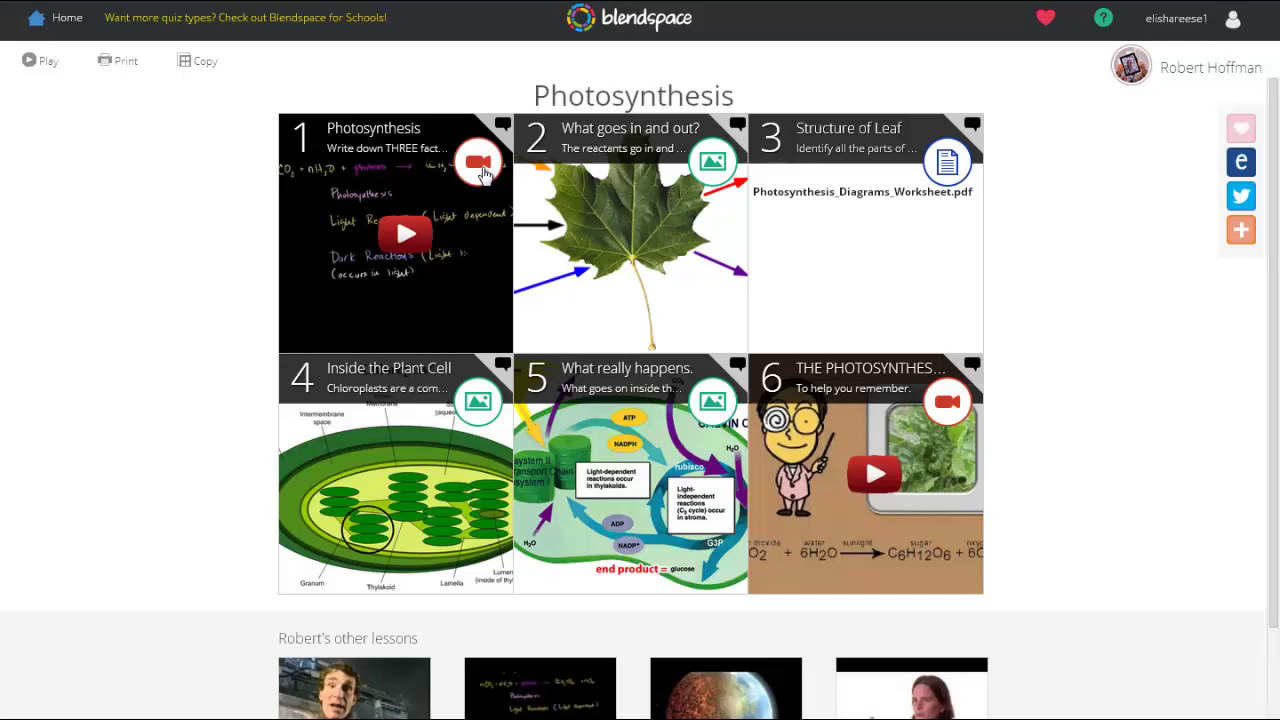
pyautogui.click(480, 170)
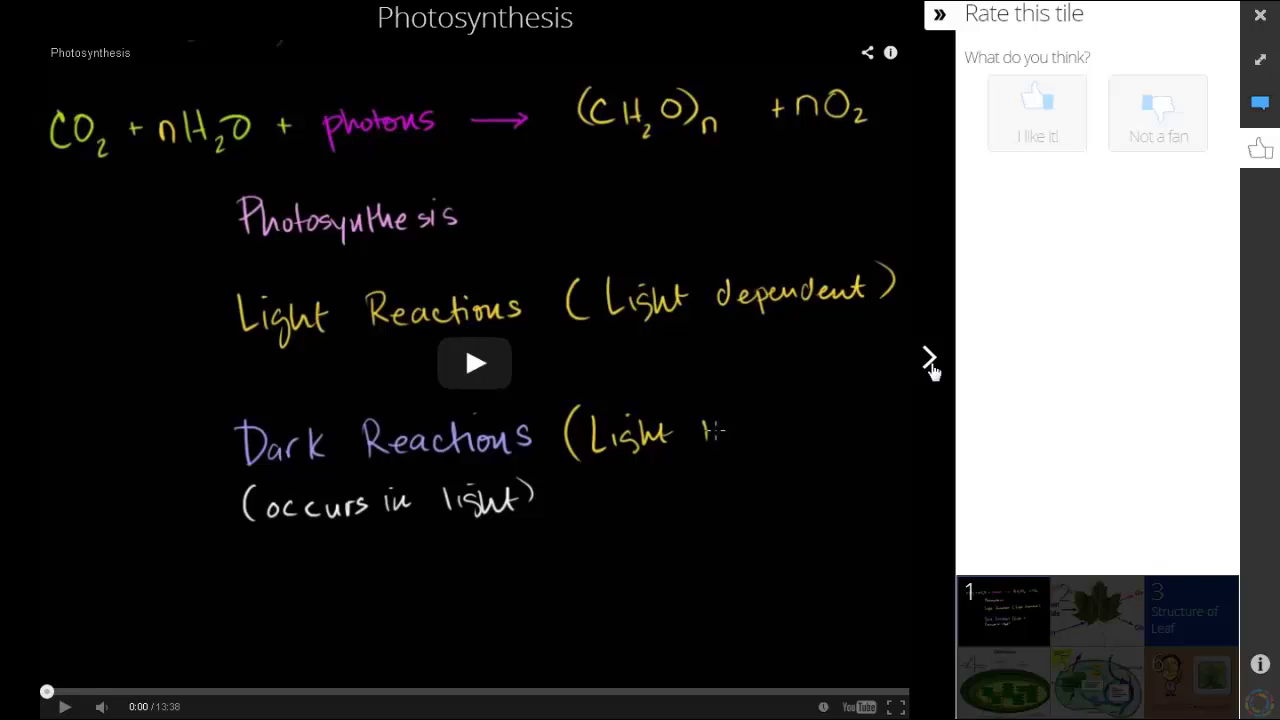
pyautogui.click(929, 366)
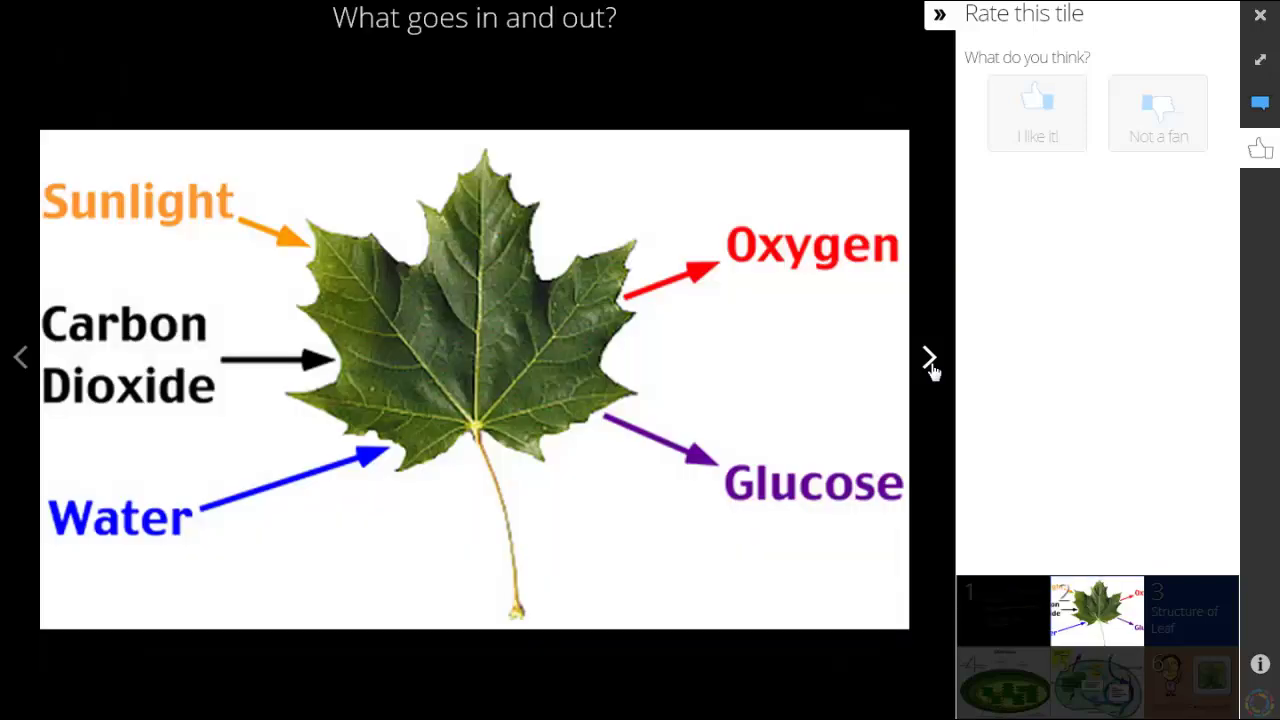
pyautogui.click(929, 366)
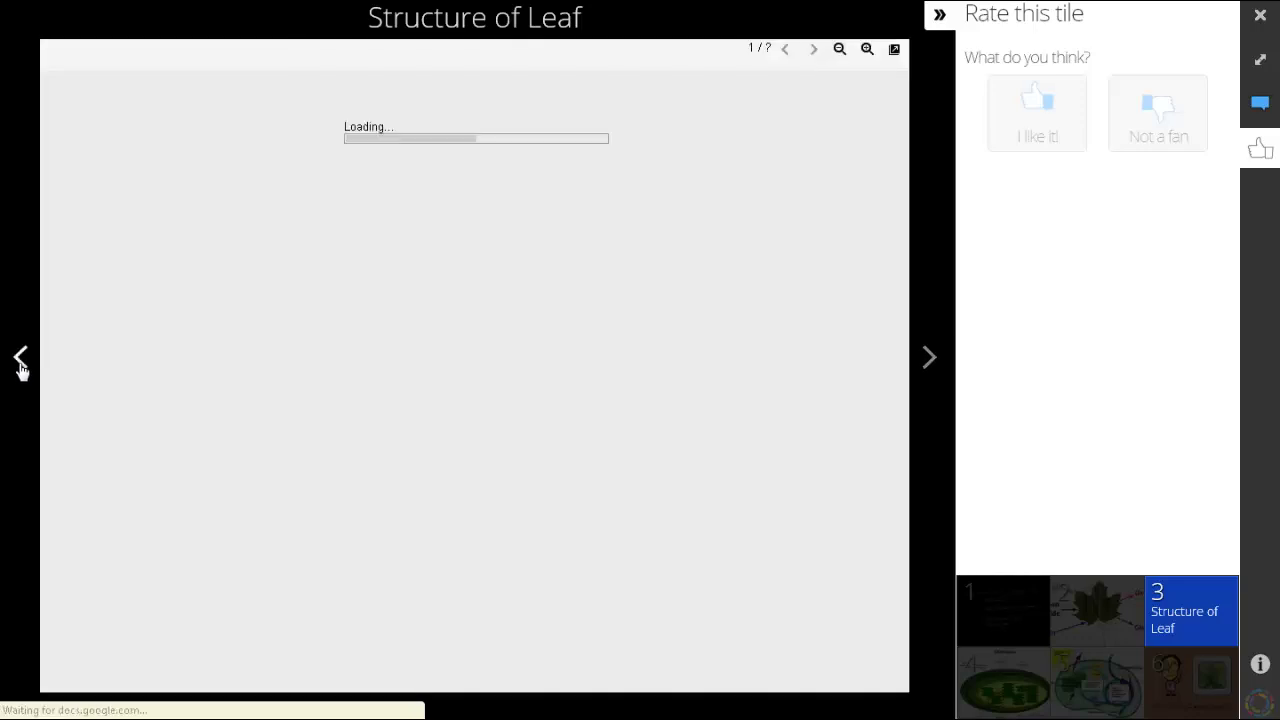
pyautogui.click(22, 368)
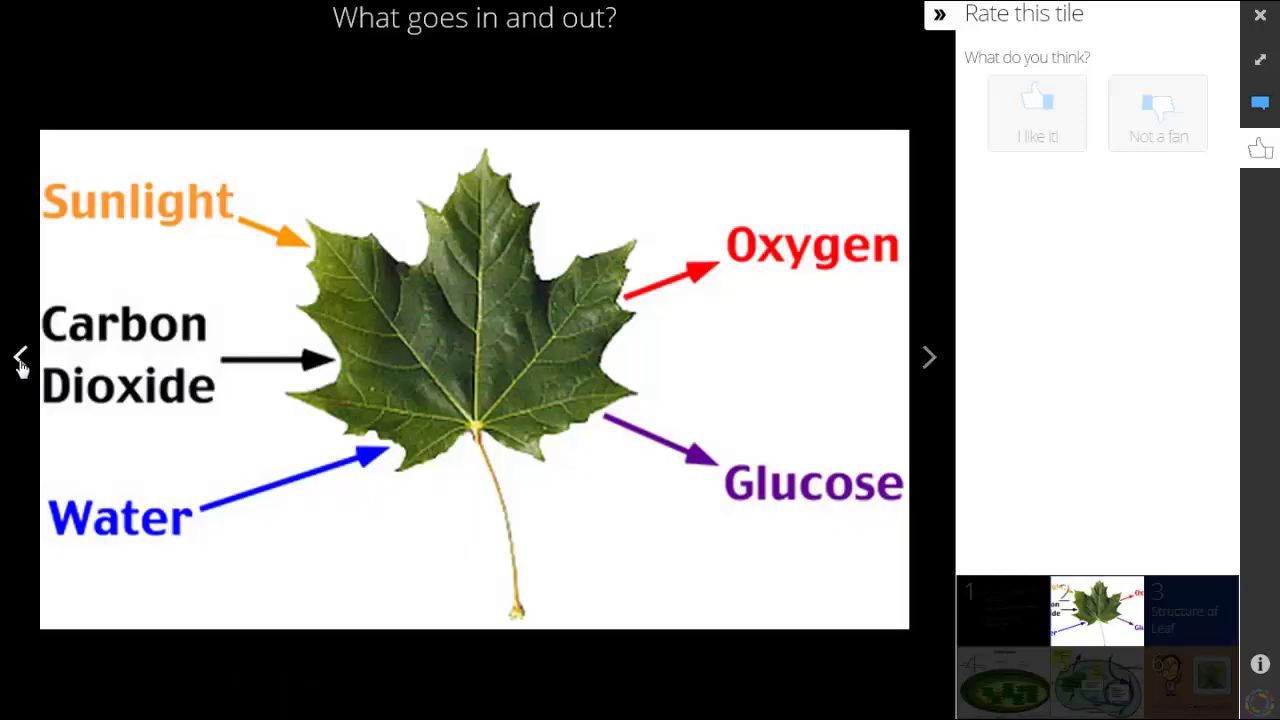
pyautogui.click(1262, 18)
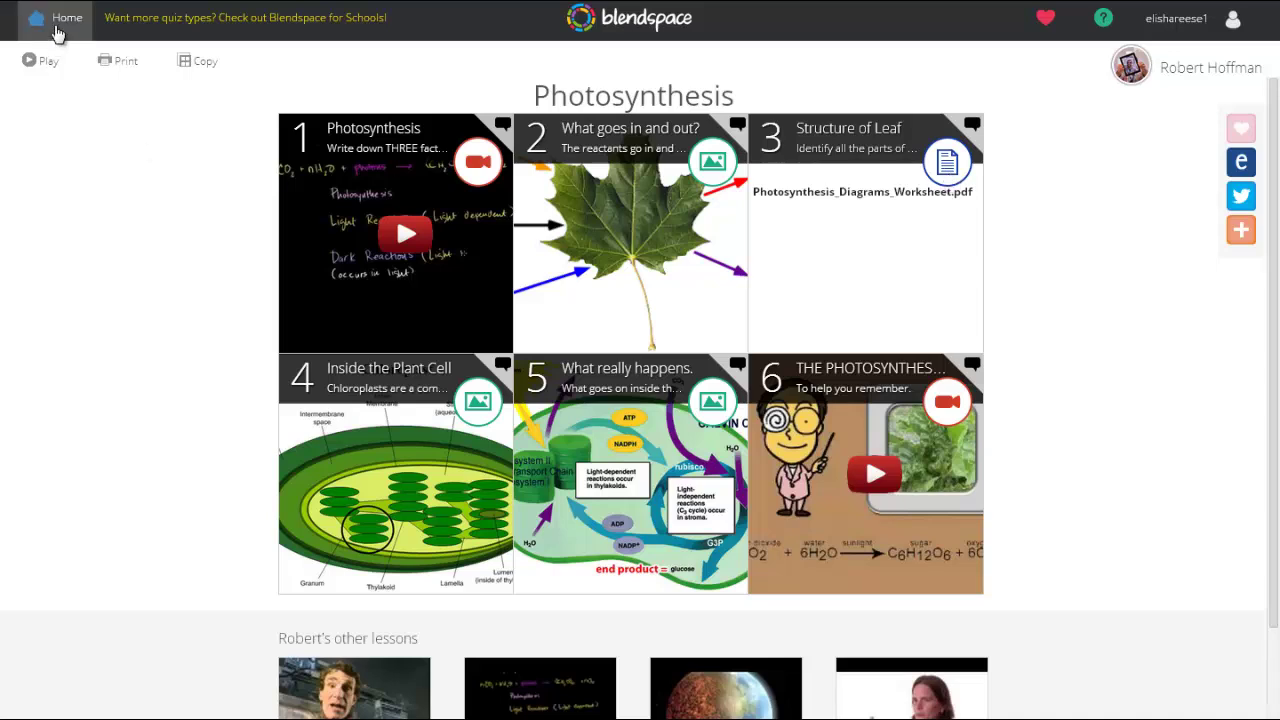
# From Home, create a new lesson with the topic 'Civil War'.
pyautogui.click(57, 34)
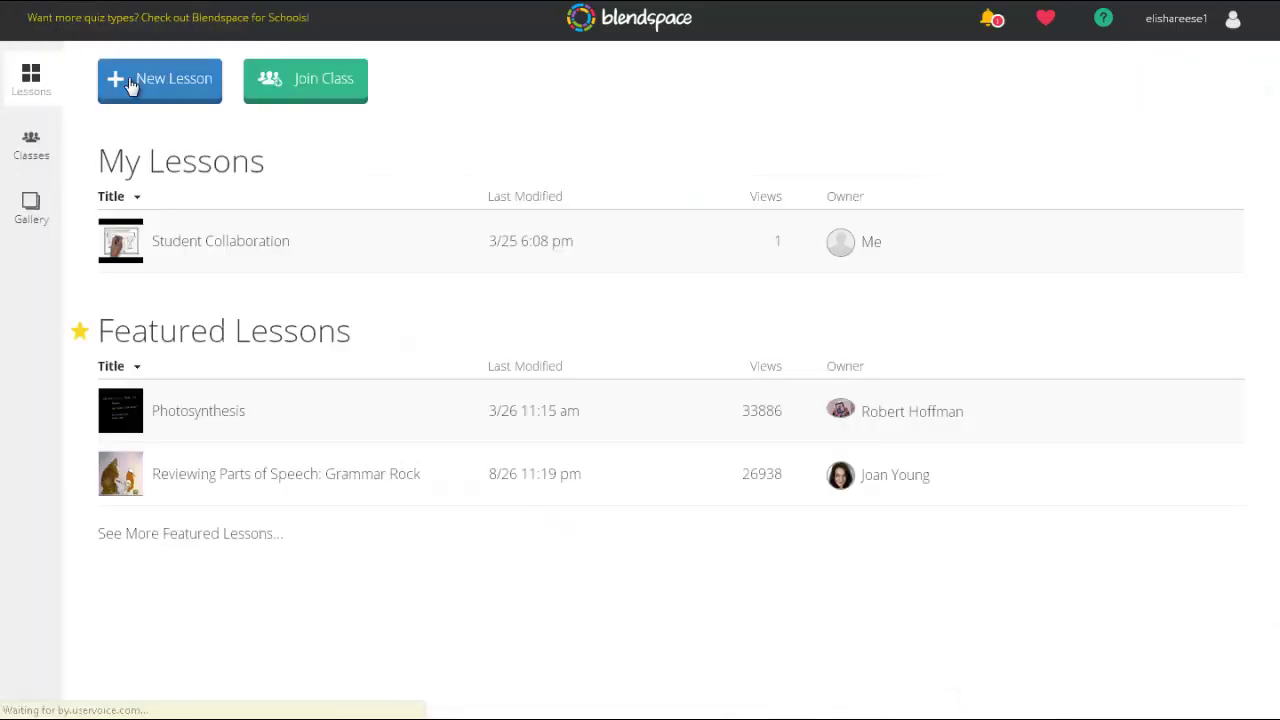
pyautogui.click(130, 82)
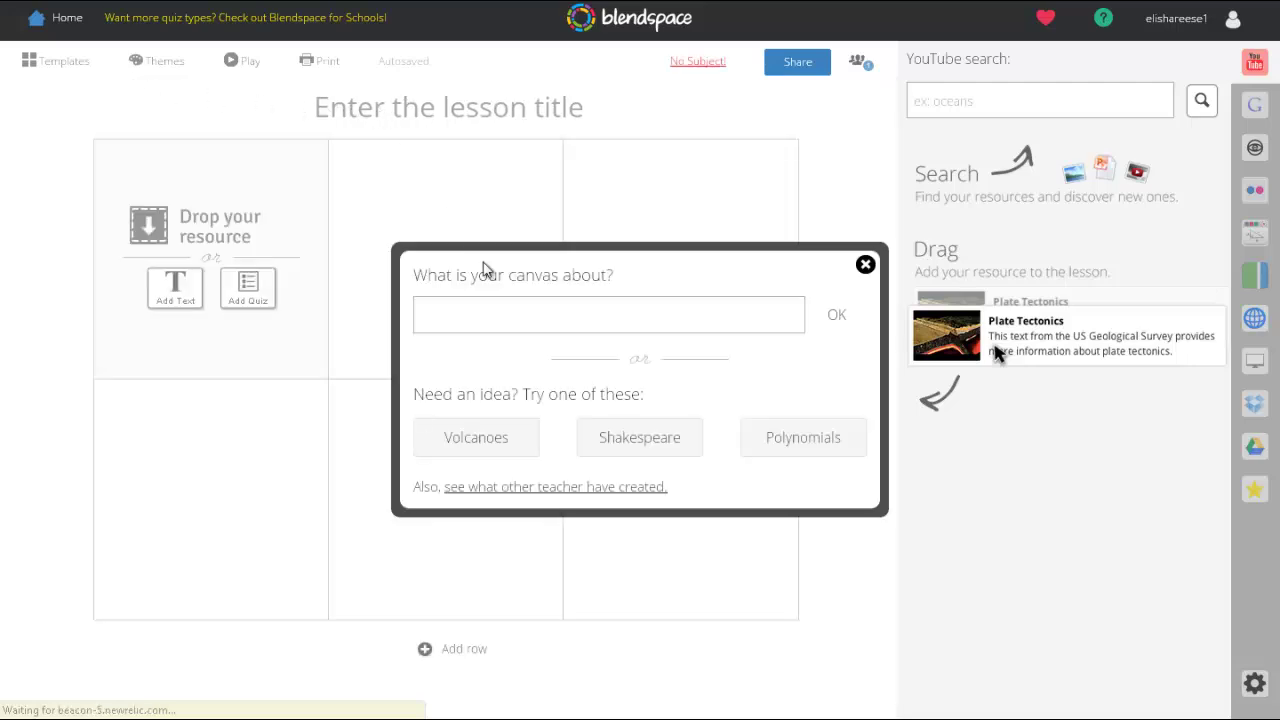
pyautogui.click(502, 316)
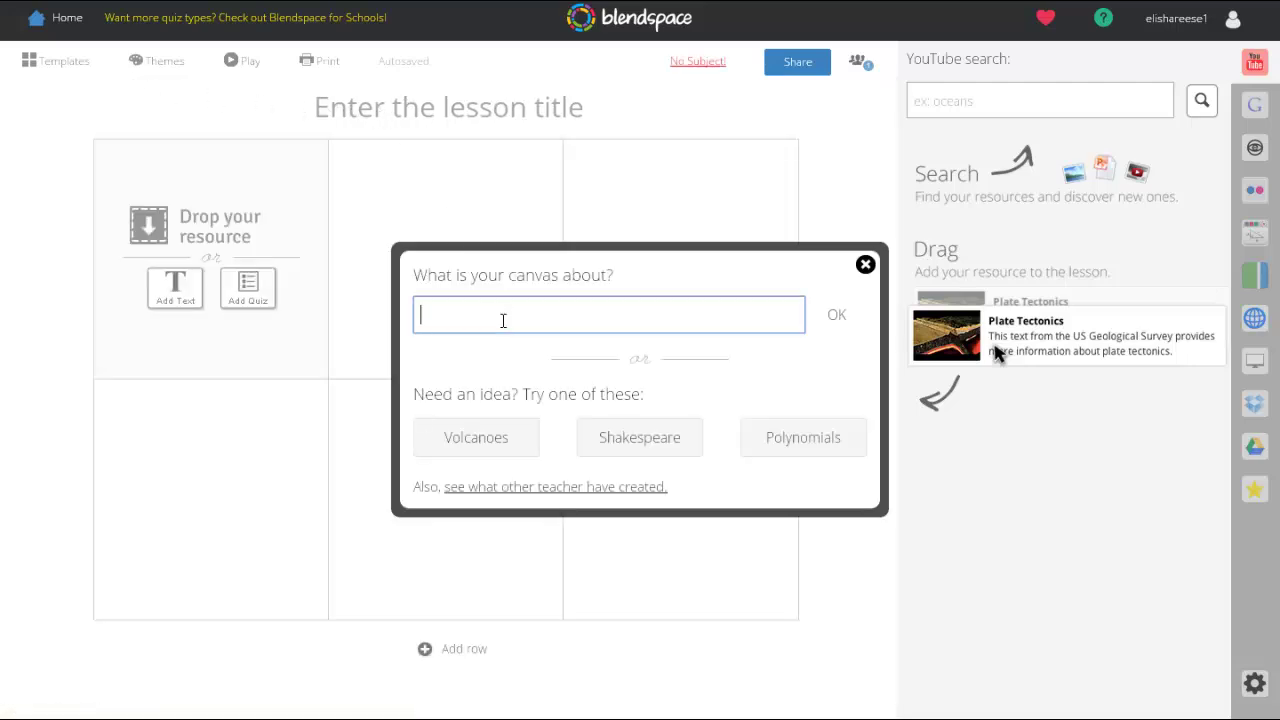
pyautogui.write('Civil War')
pyautogui.click(837, 318)
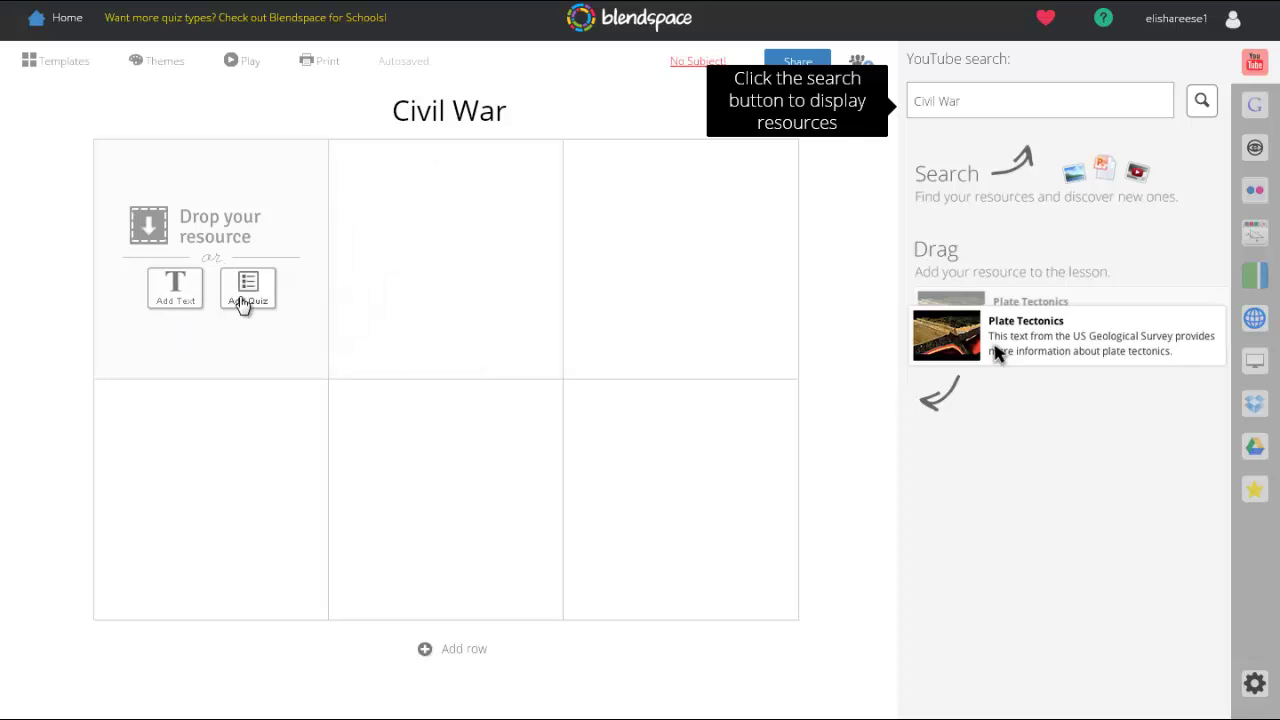
# Fill tile 1 with 'This is just a short lesson' at size 72 and view it full-screen.
pyautogui.click(192, 297)
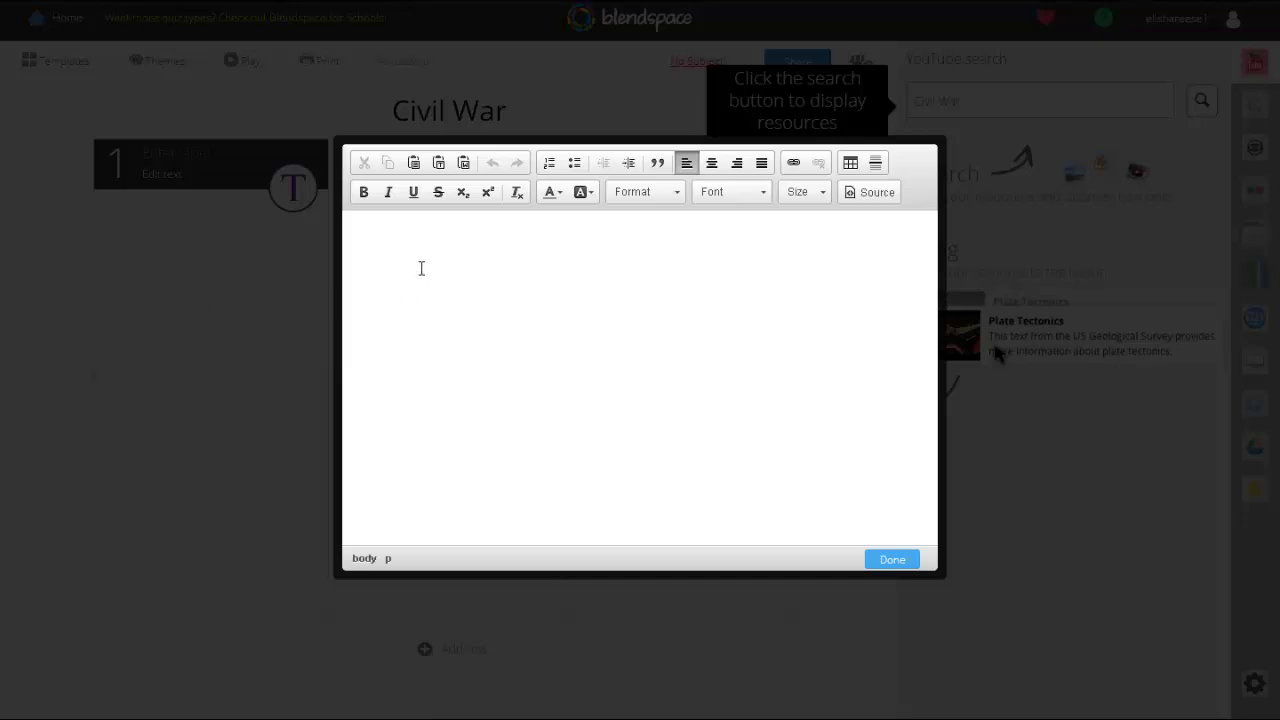
pyautogui.write('This is just a short lesson')
pyautogui.moveTo(498, 230); pyautogui.dragTo(349, 238)
pyautogui.click(818, 197)
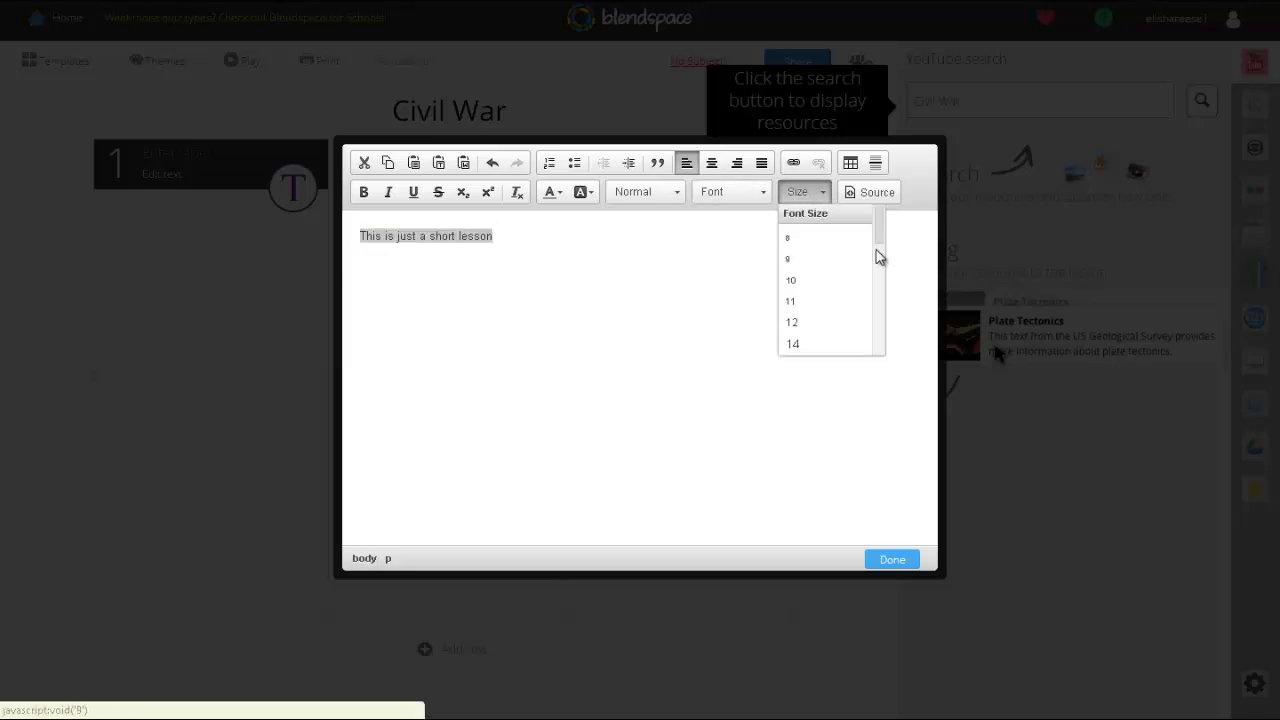
pyautogui.moveTo(877, 260); pyautogui.dragTo(886, 360)
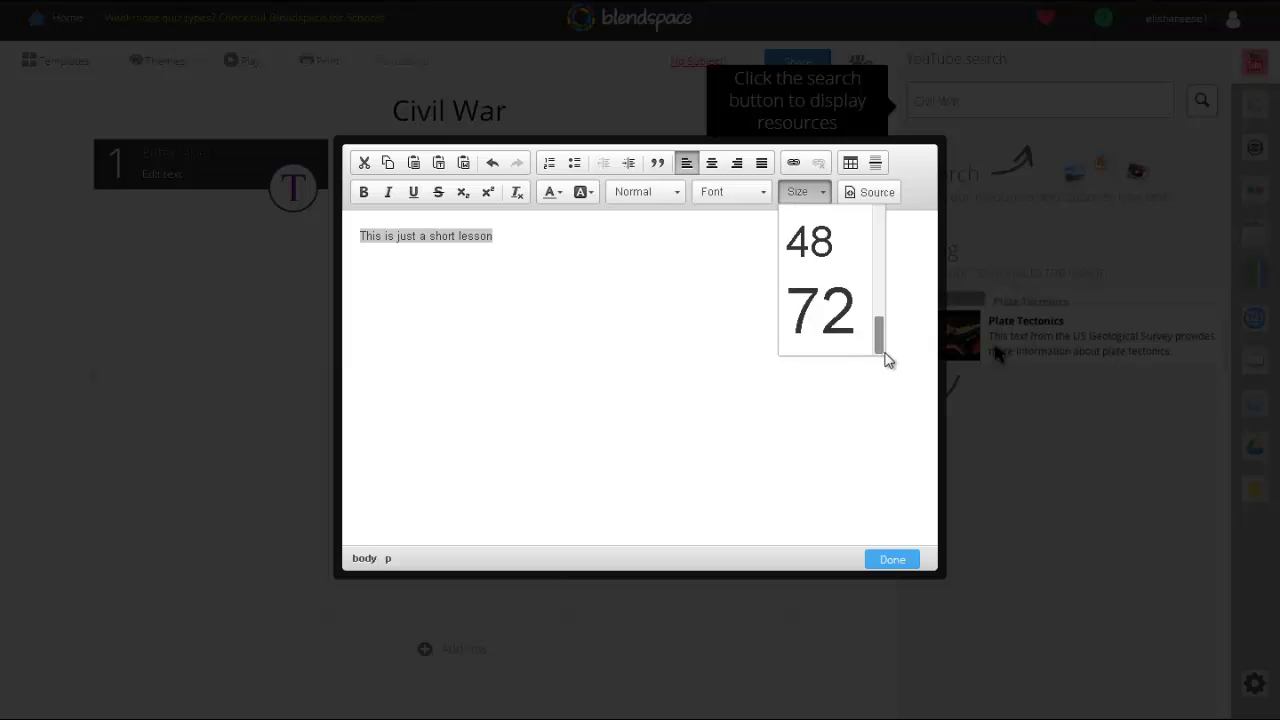
pyautogui.click(835, 318)
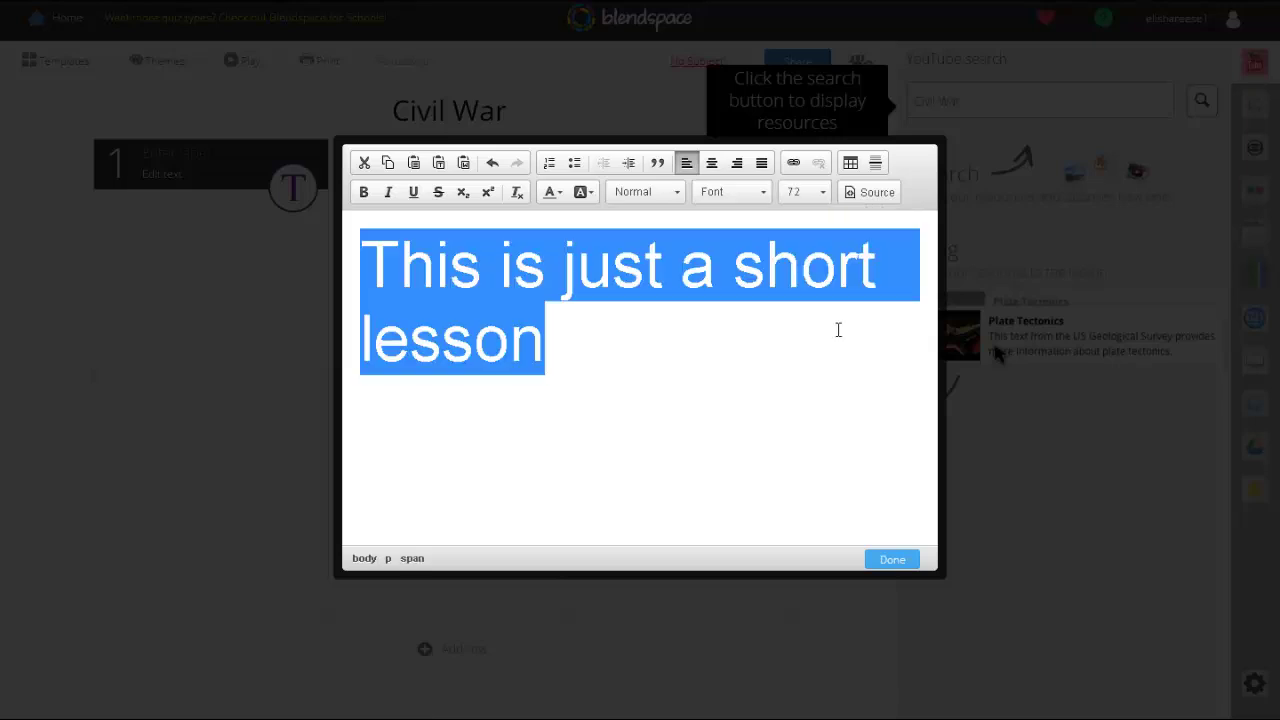
pyautogui.click(892, 561)
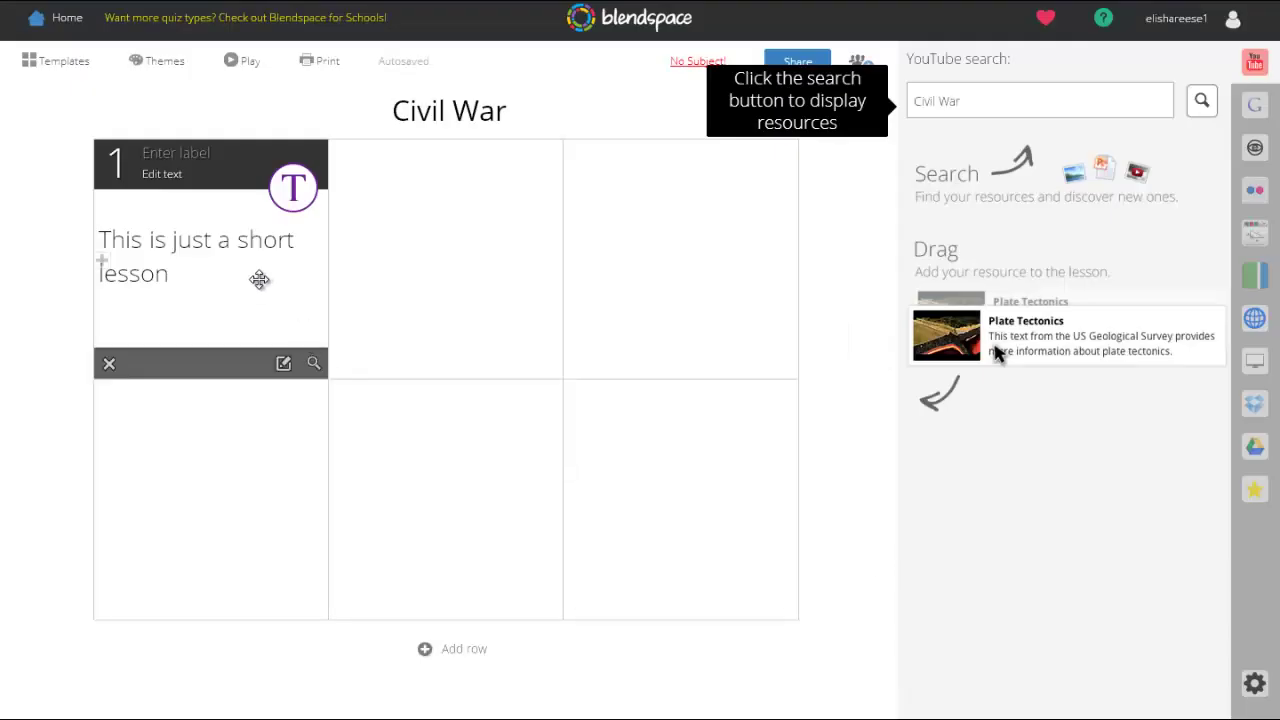
pyautogui.click(290, 192)
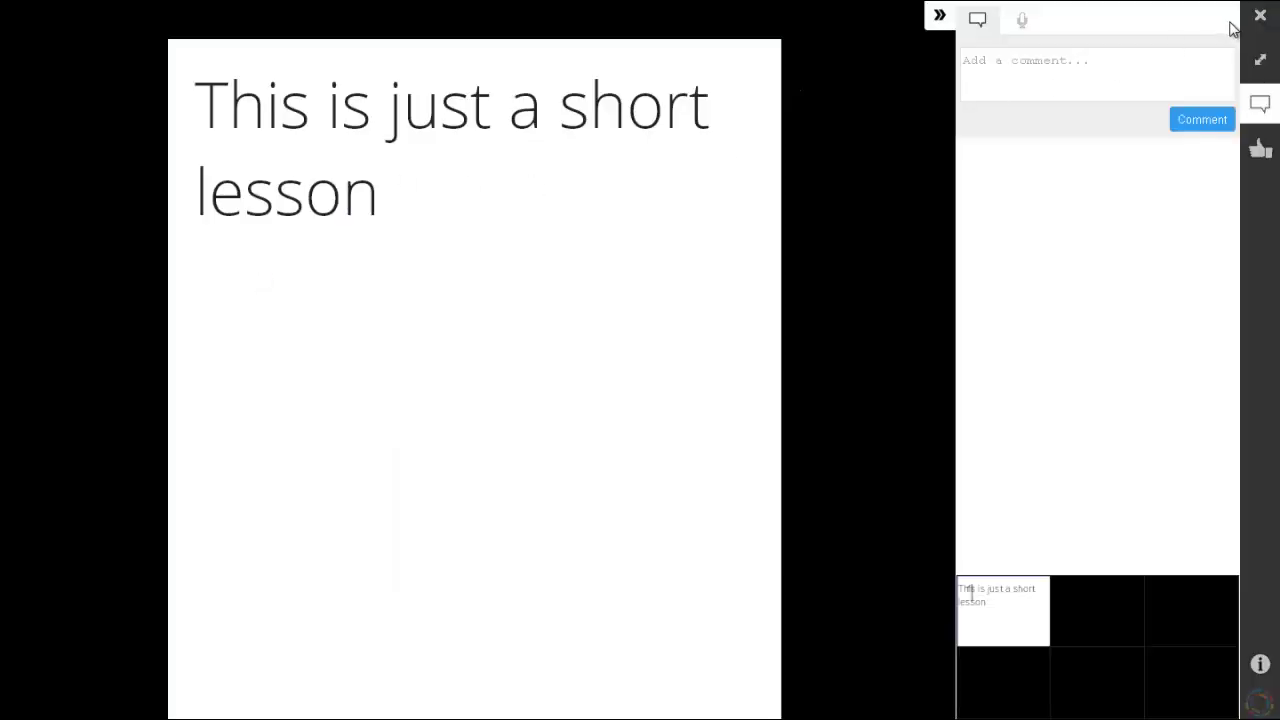
pyautogui.click(1260, 16)
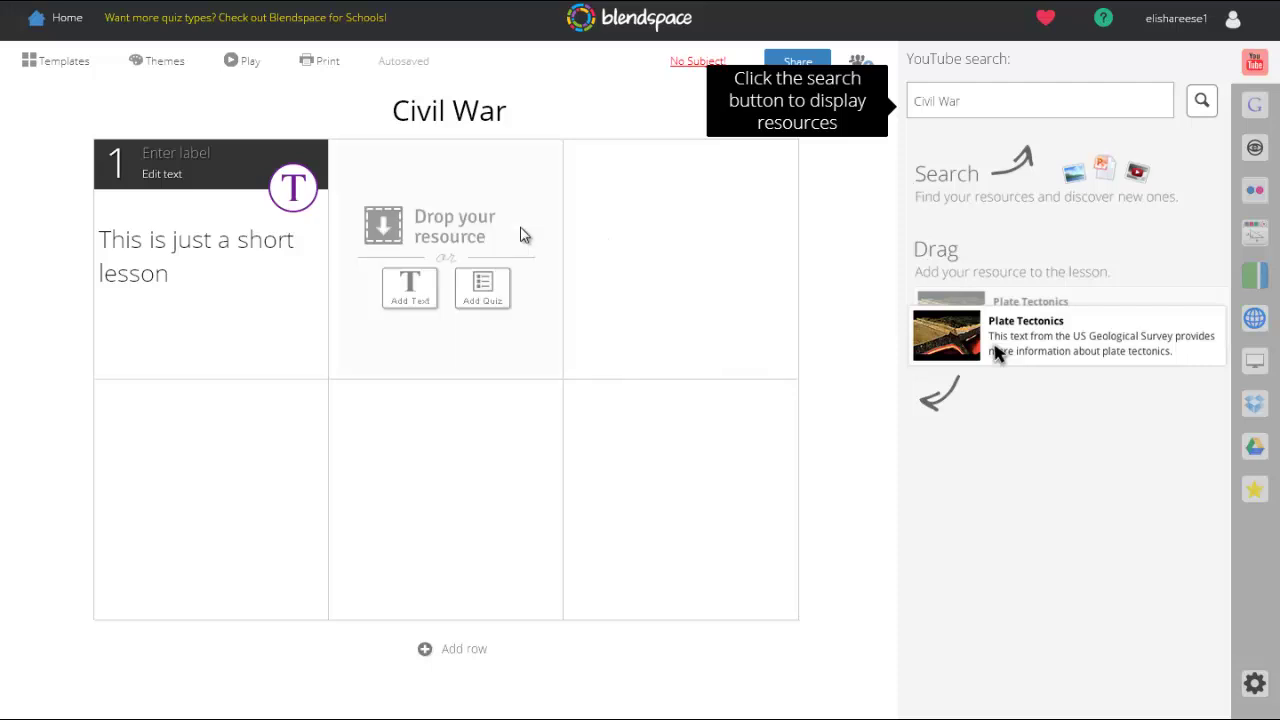
pyautogui.click(1018, 98)
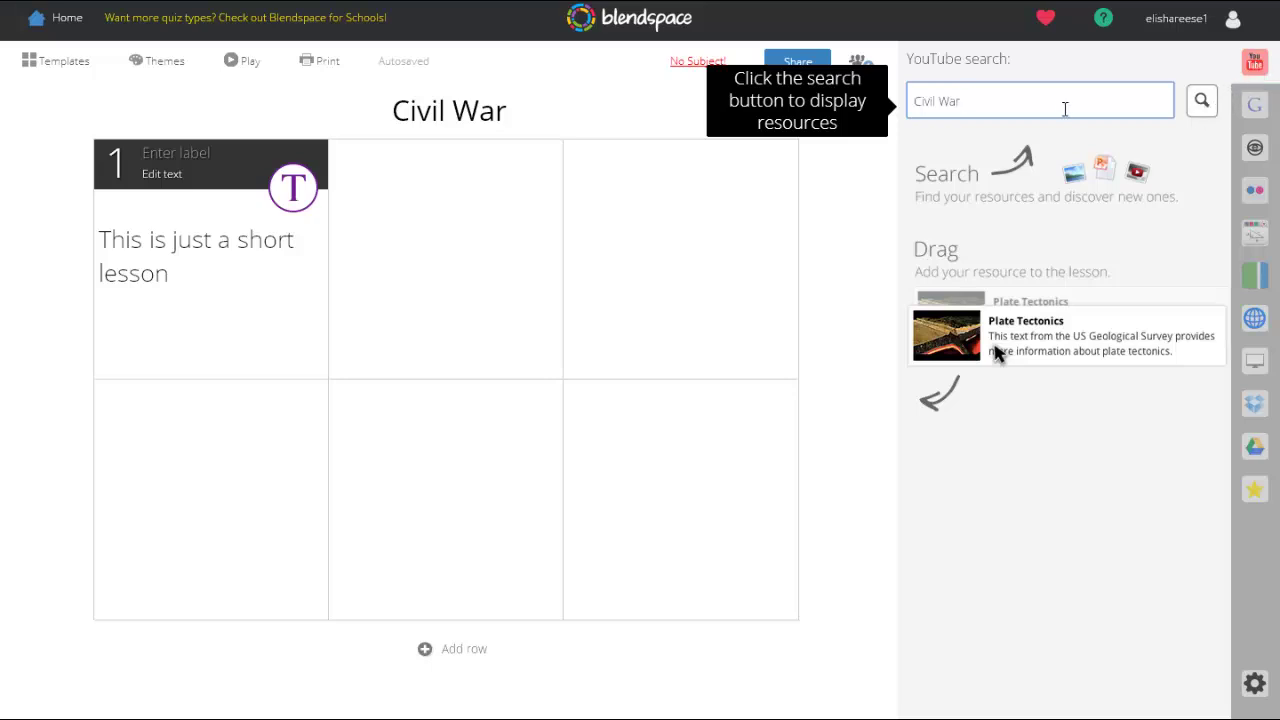
# Put the previewed American History Civil War documentary in tile 2, then show Google image results.
pyautogui.click(1204, 102)
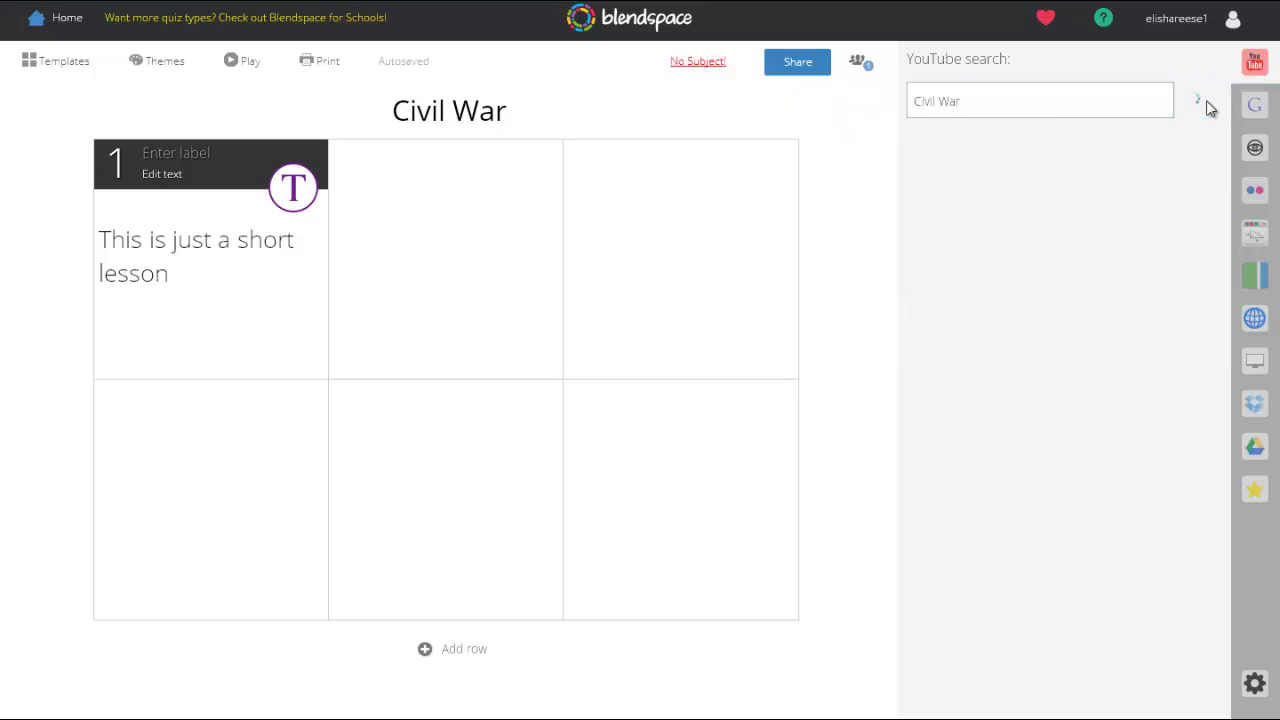
pyautogui.moveTo(1110, 300)
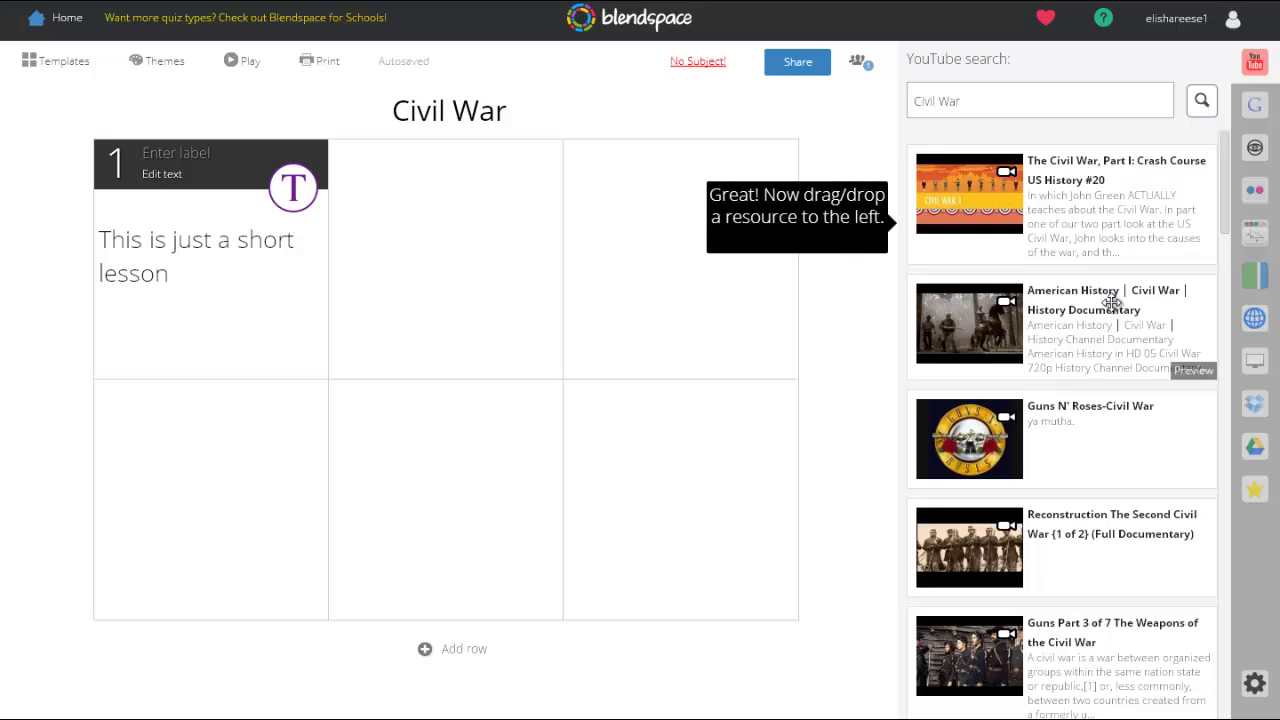
pyautogui.click(1184, 372)
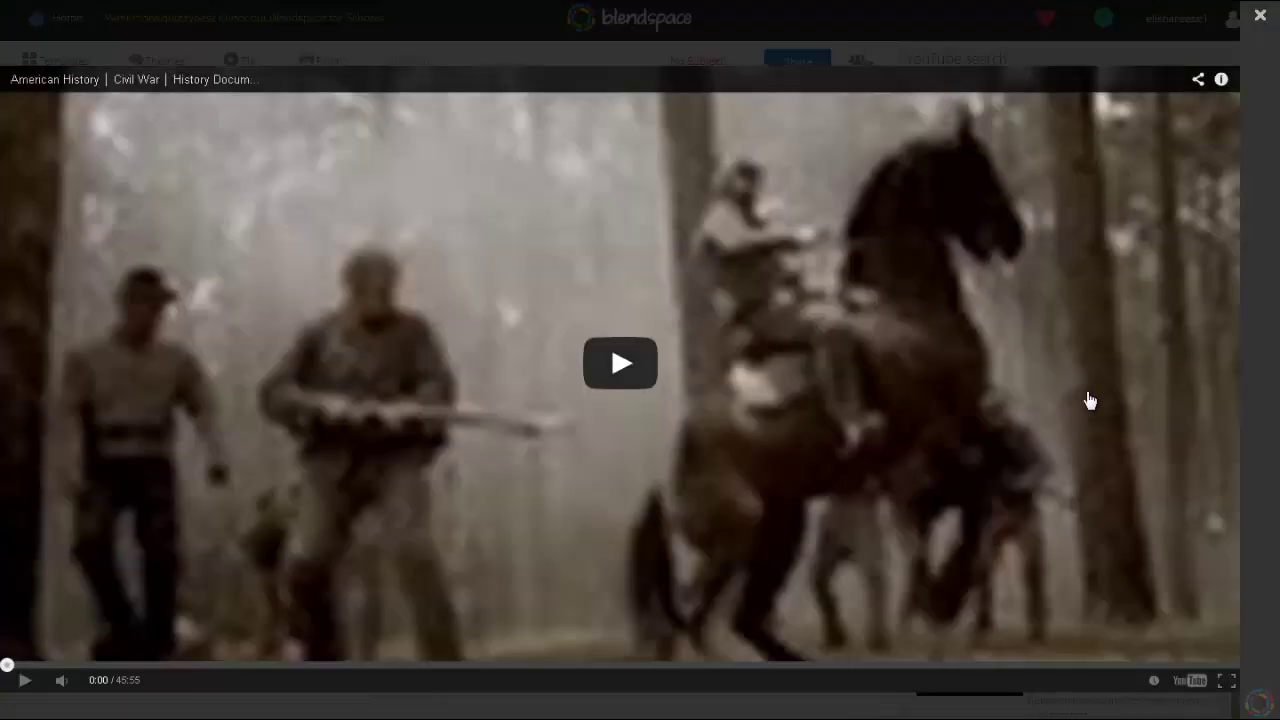
pyautogui.click(620, 364)
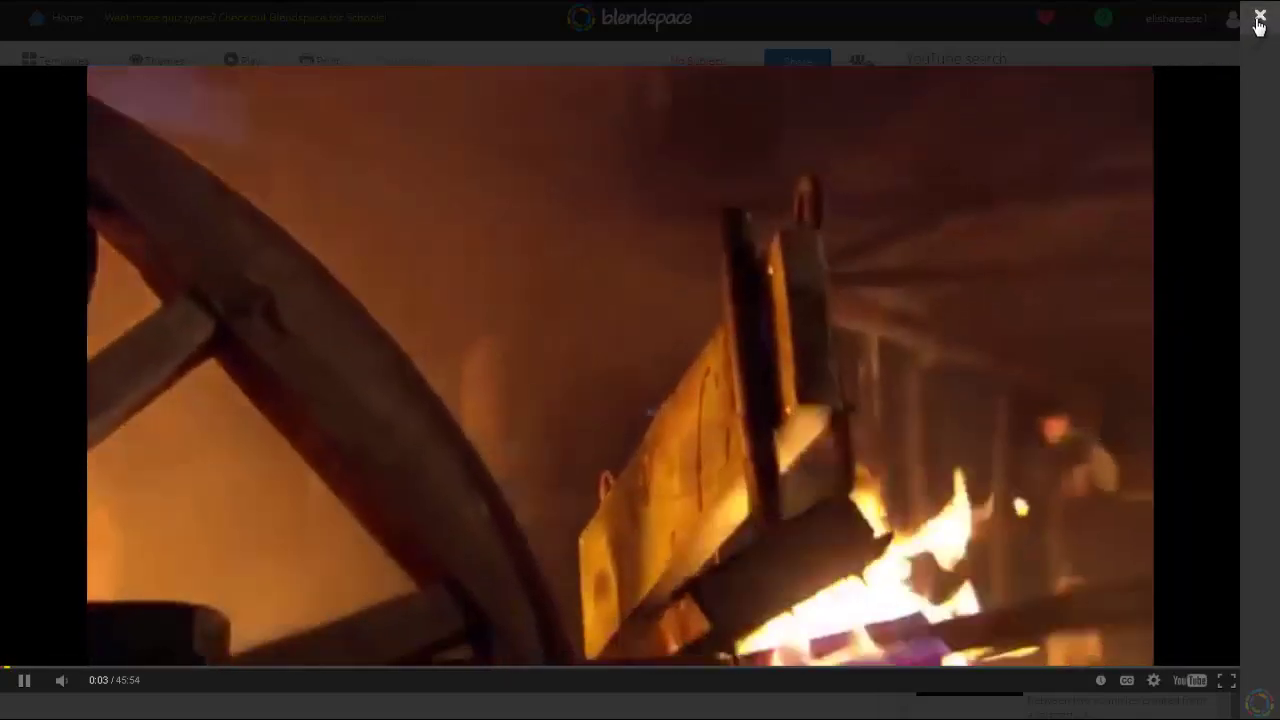
pyautogui.click(1259, 16)
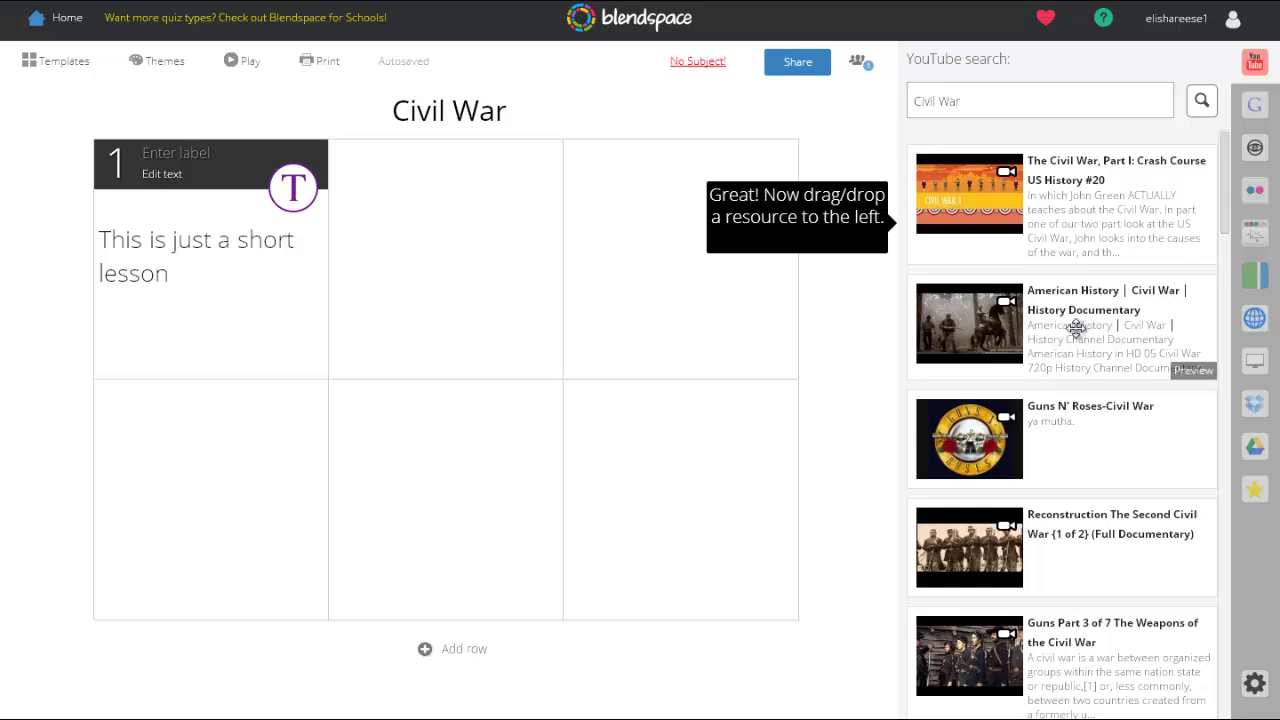
pyautogui.moveTo(1090, 302); pyautogui.dragTo(498, 261)
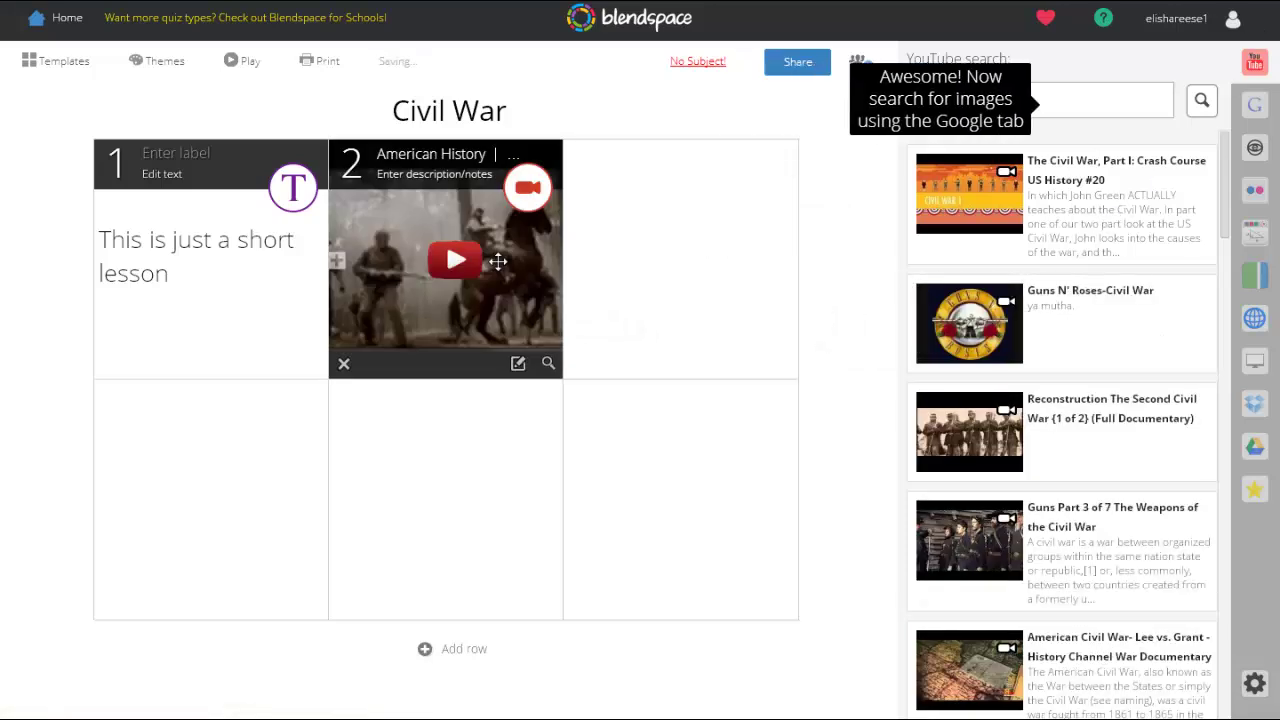
pyautogui.click(1257, 100)
pyautogui.click(1045, 118)
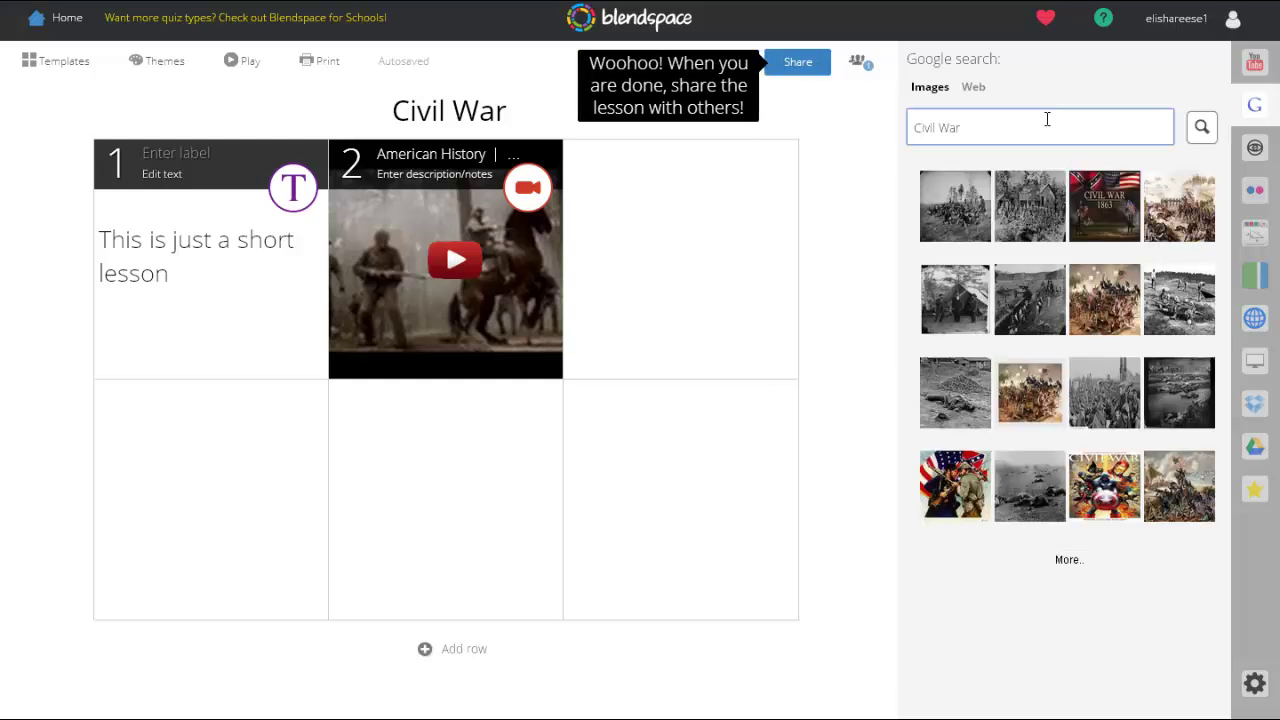
# Preview the Civil War 1863 image and place it in tile 3.
pyautogui.click(1112, 235)
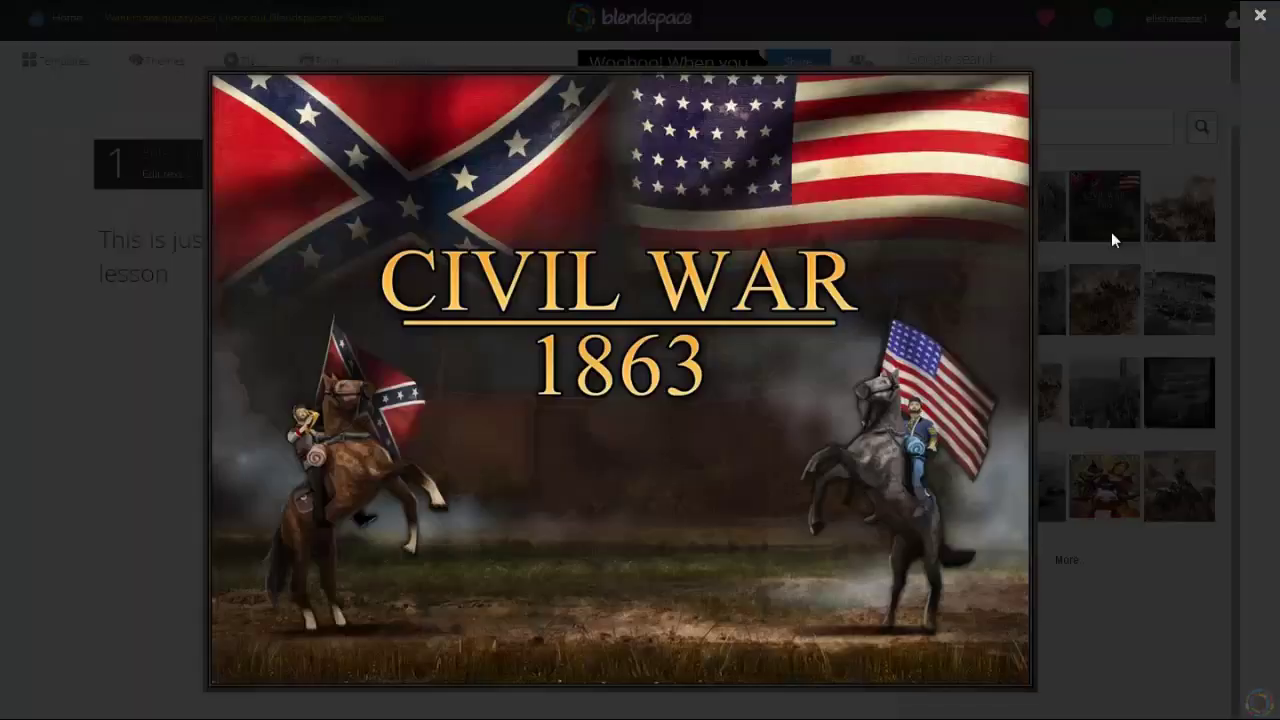
pyautogui.click(1260, 15)
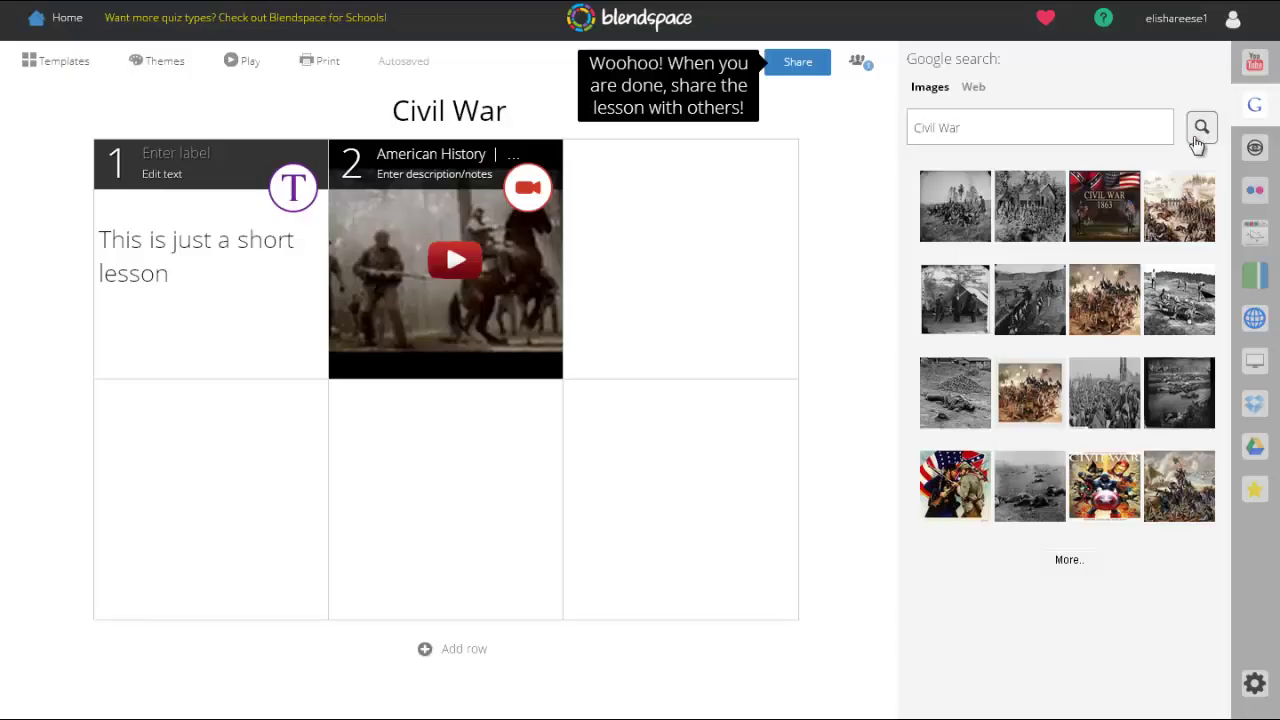
pyautogui.moveTo(1107, 220); pyautogui.dragTo(722, 263)
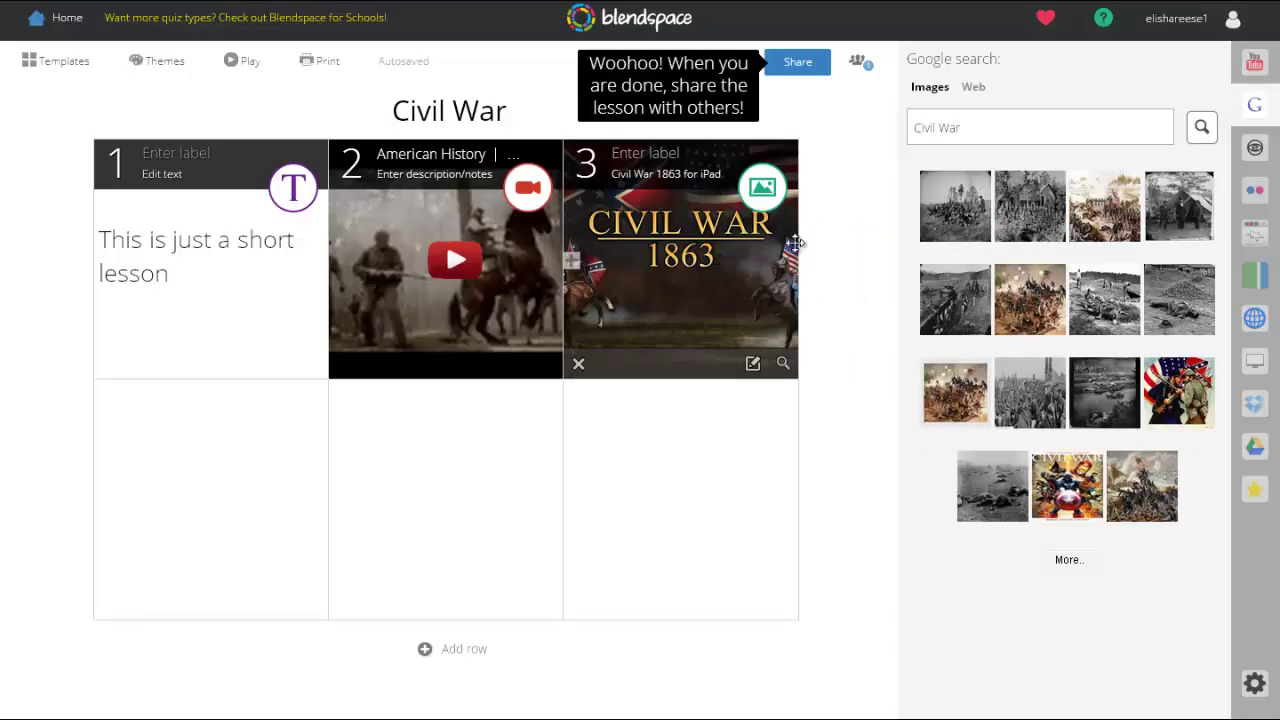
# Step through the OpenEd, Flickr, Educreations and Gooru sources to the Insert Webpage panel.
pyautogui.click(1256, 148)
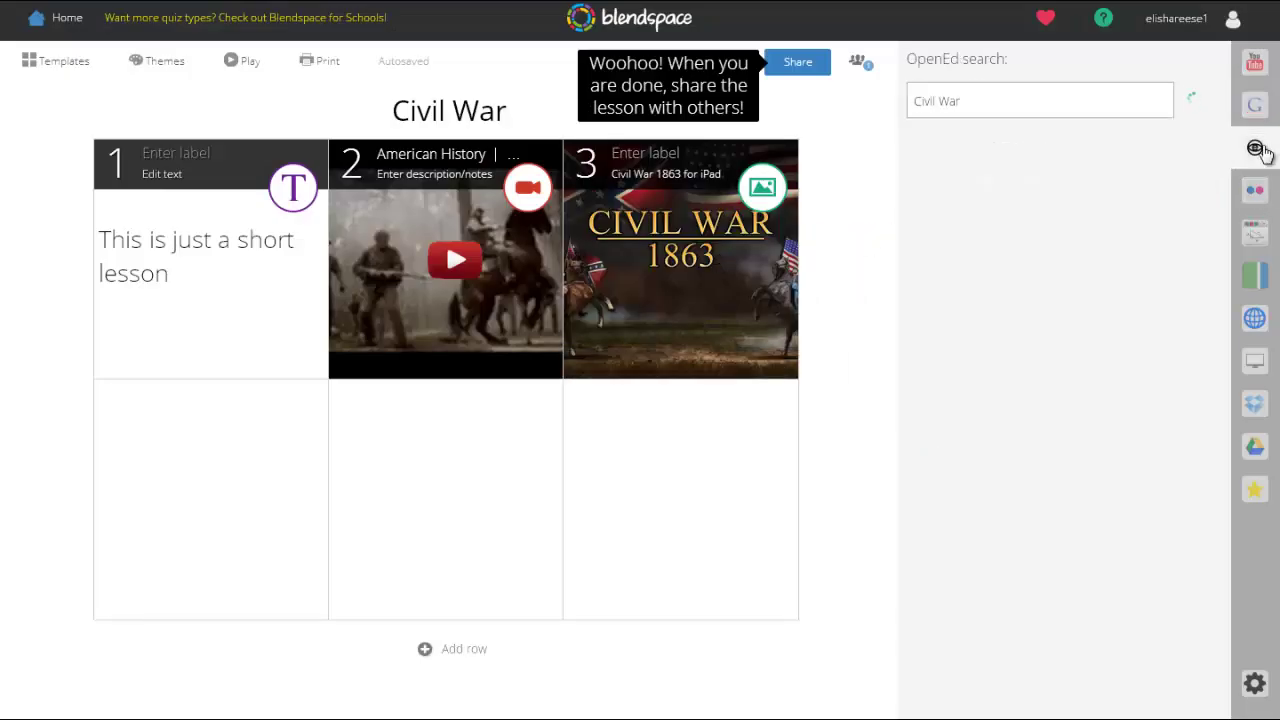
pyautogui.click(1257, 192)
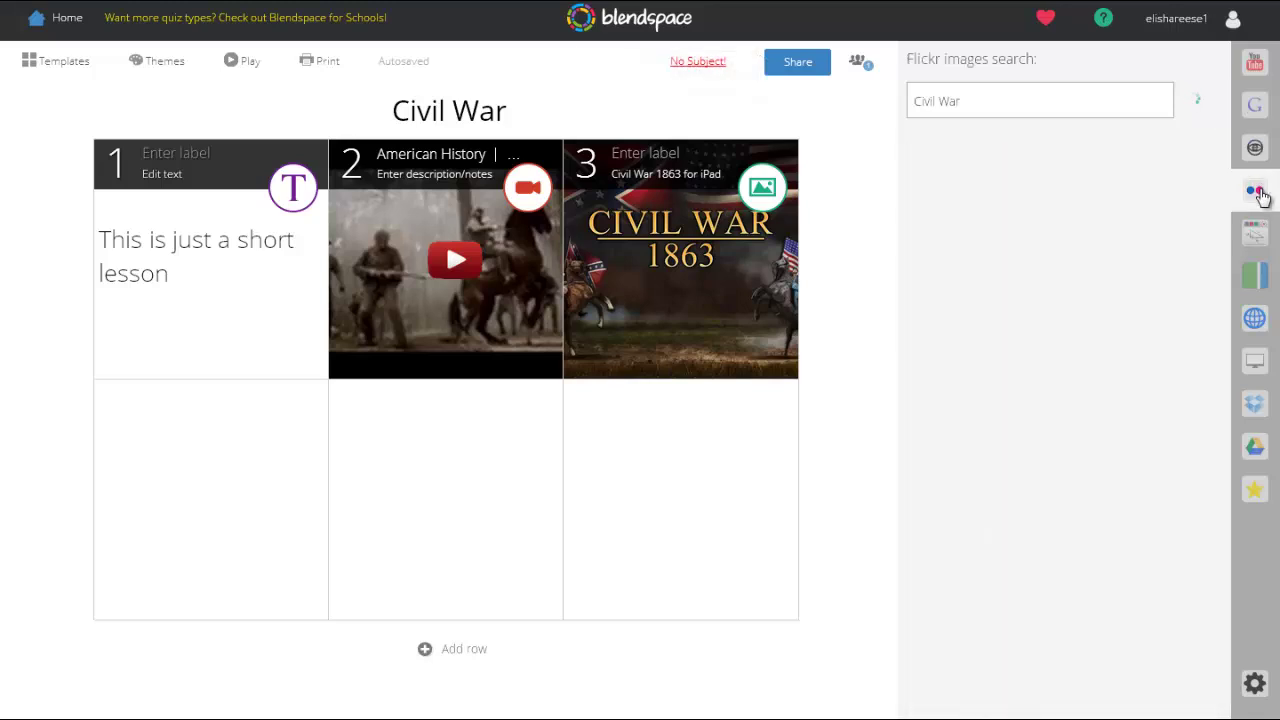
pyautogui.click(1257, 236)
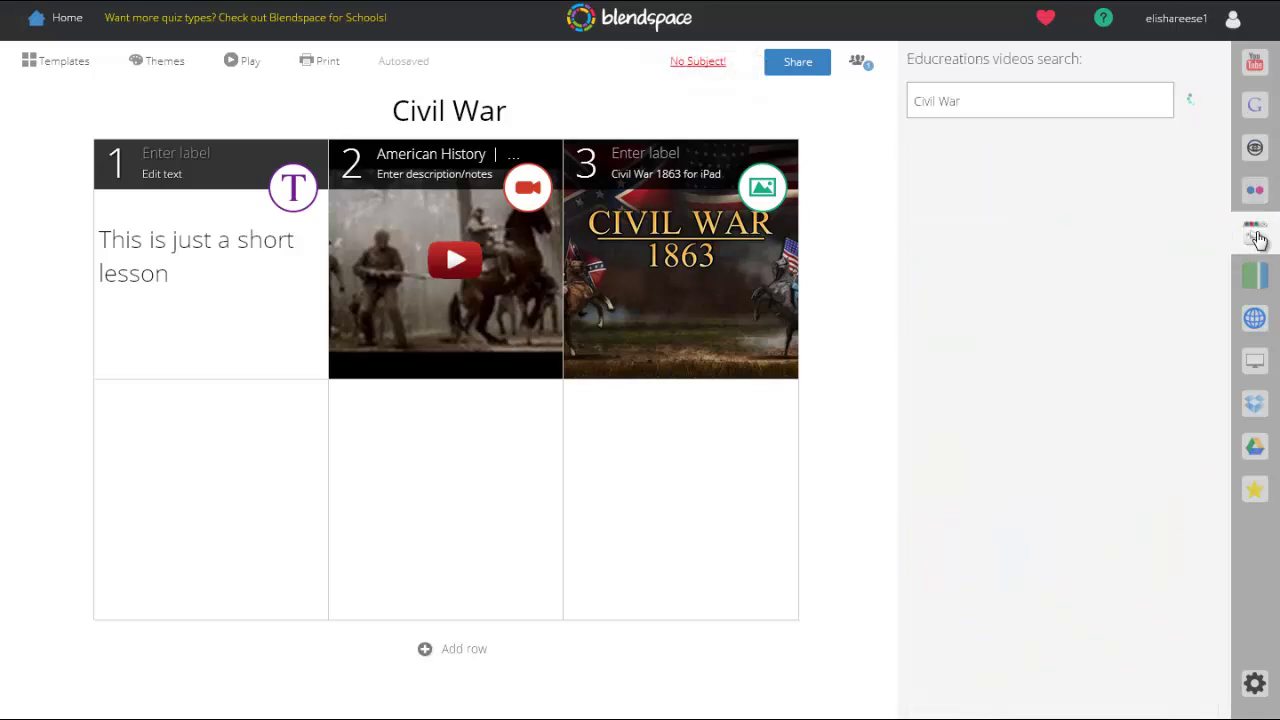
pyautogui.click(1256, 278)
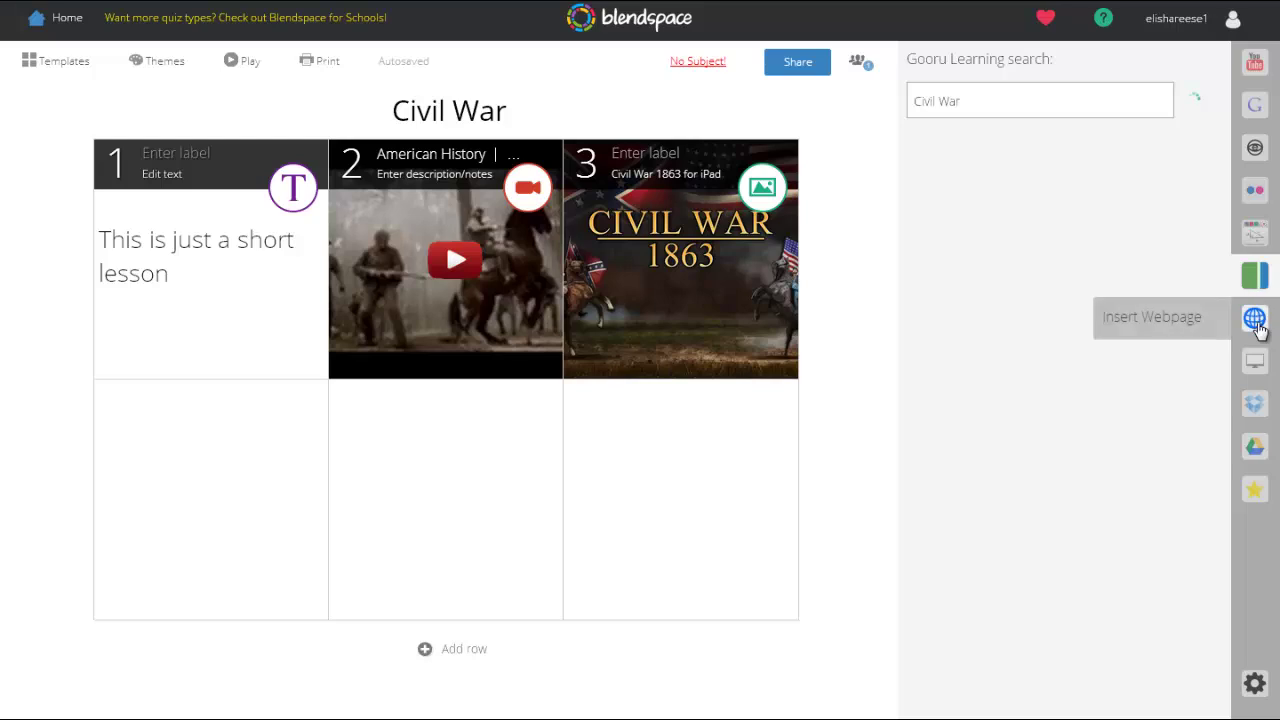
pyautogui.click(1256, 320)
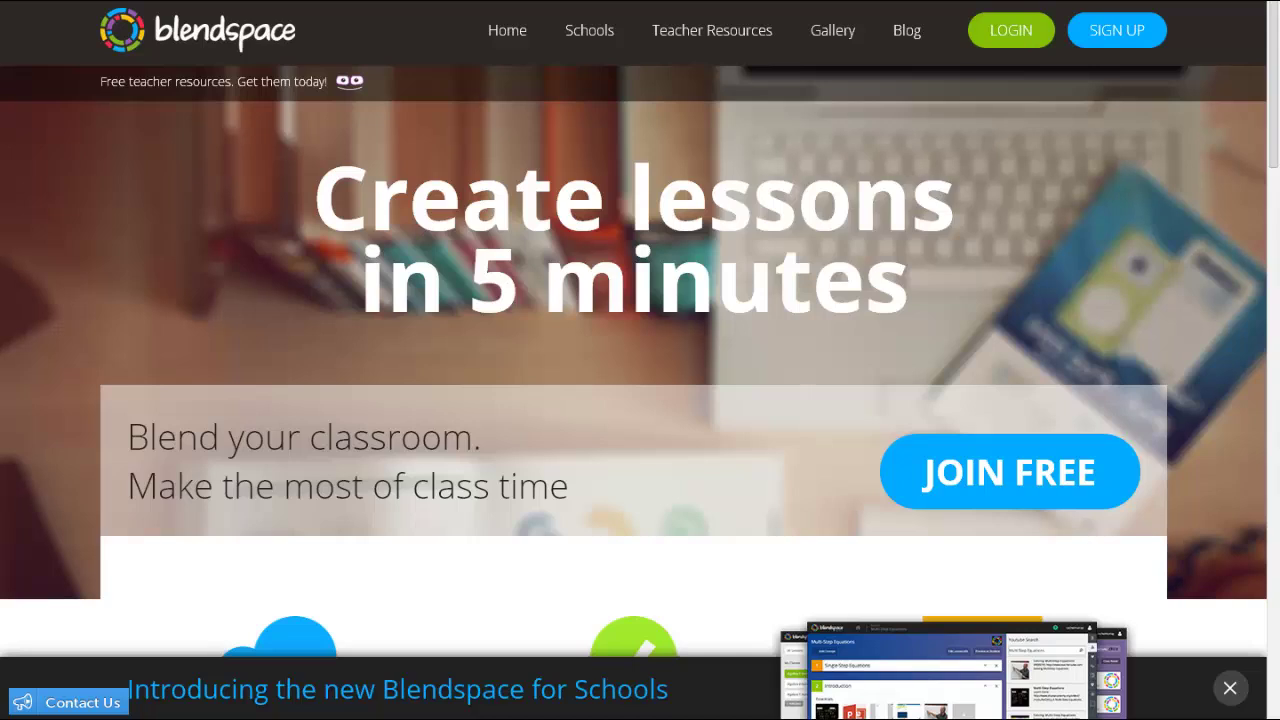
# Search Google for civil war and open the Wikipedia article.
pyautogui.write('cibil')
pyautogui.press('BackSpace')
pyautogui.press('BackSpace')
pyautogui.press('BackSpace')
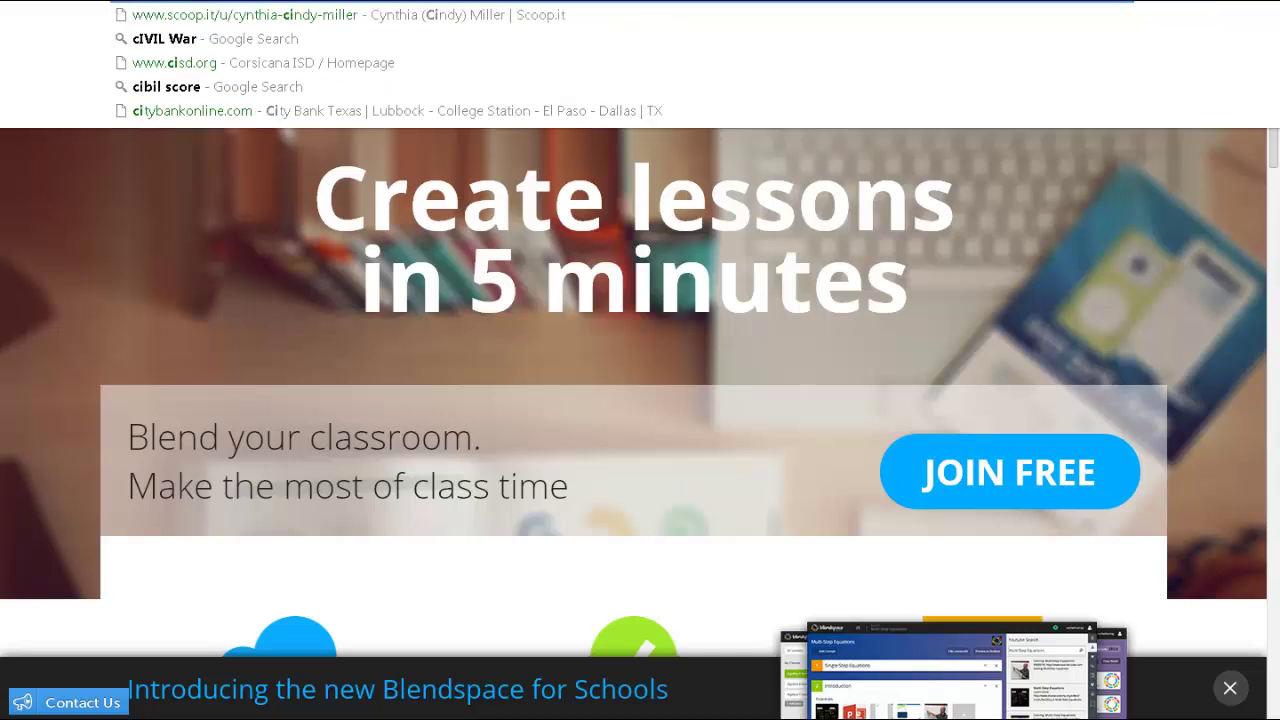
pyautogui.press('Return')
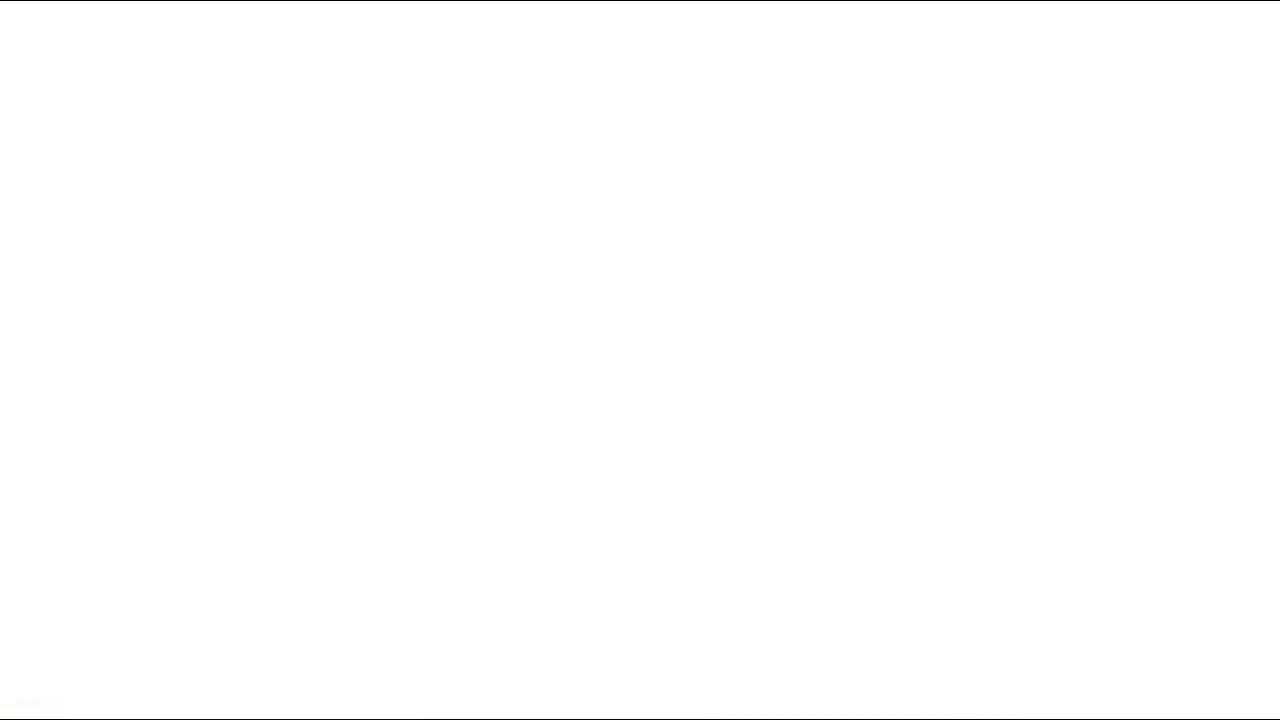
pyautogui.click(307, 164)
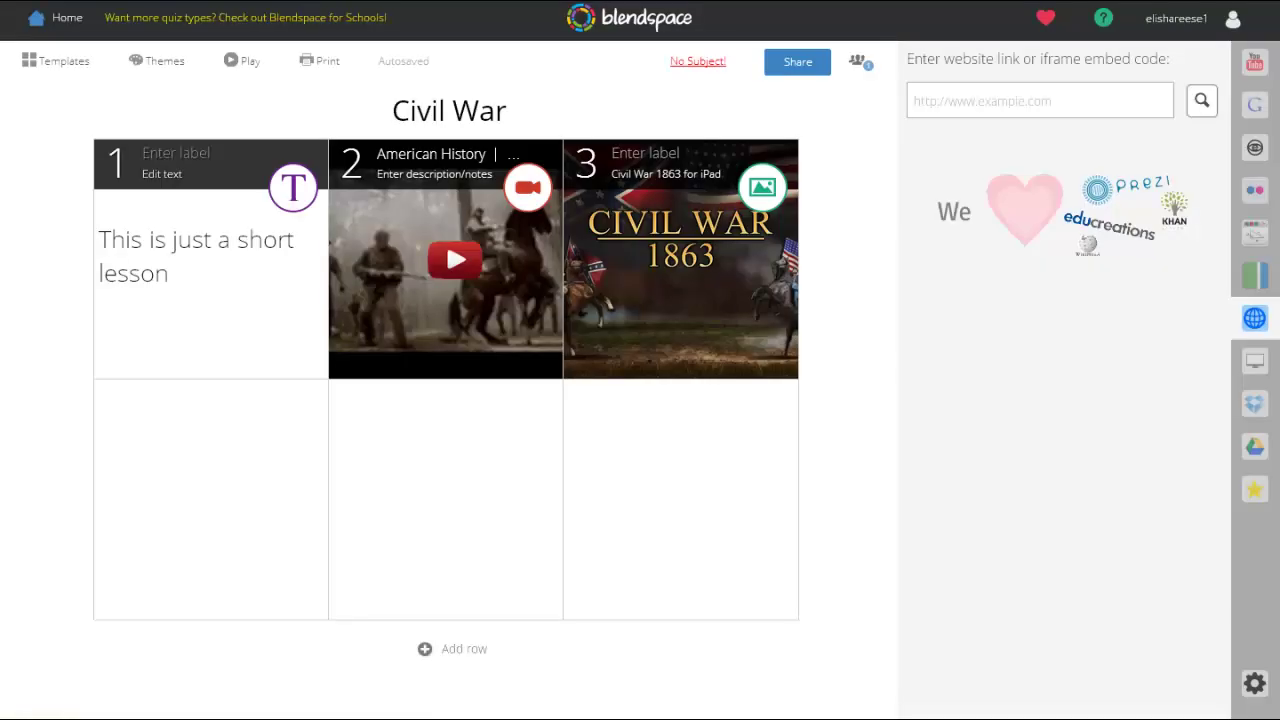
# Paste the Wikipedia article's address into the website link field and load it.
pyautogui.click(966, 92)
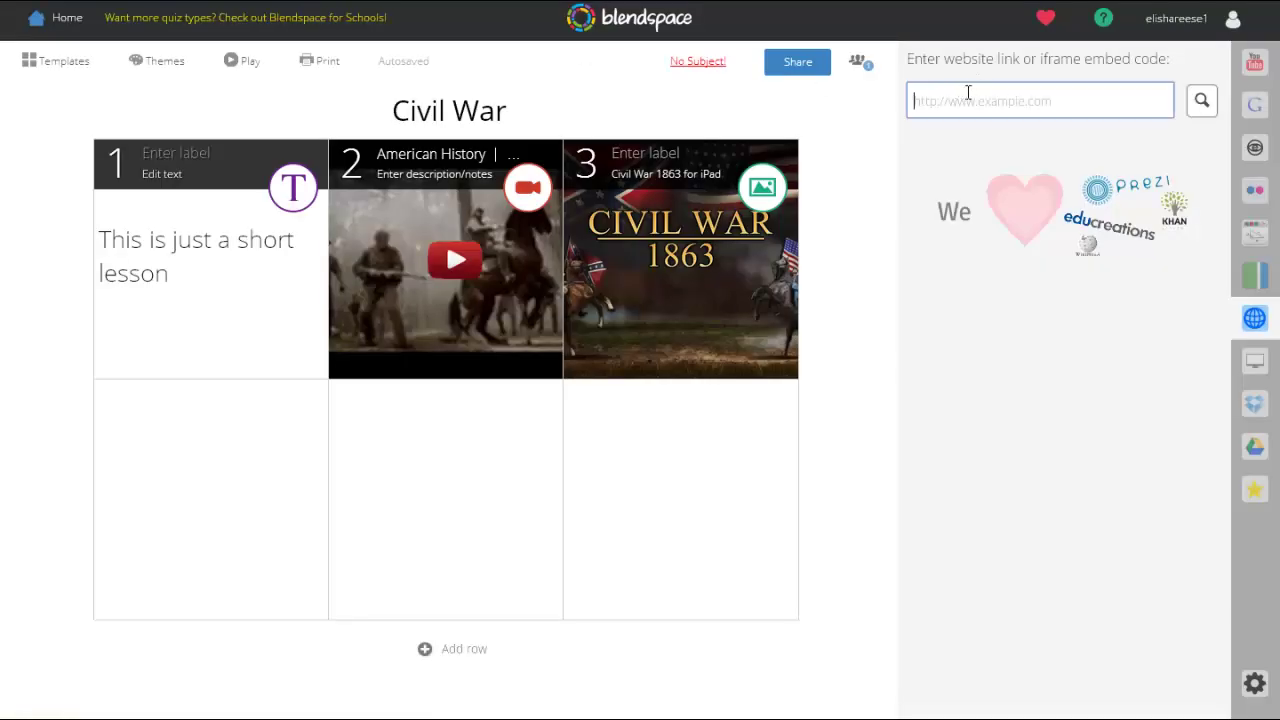
pyautogui.write('http://en.wikipedia.org/wiki/American_Civil_War')
pyautogui.click(1206, 106)
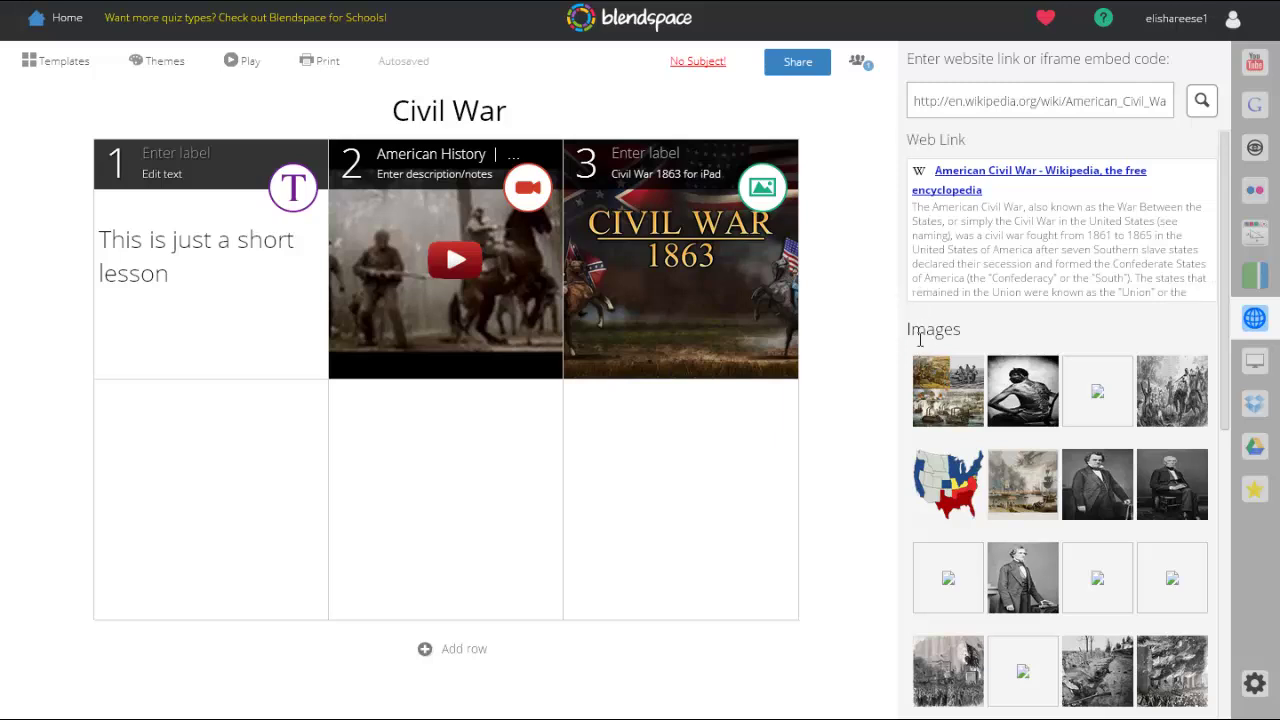
# Place the US Civil War map in tile 4 and the Wikipedia article link in tile 5.
pyautogui.scroll(-2, 919, 339)
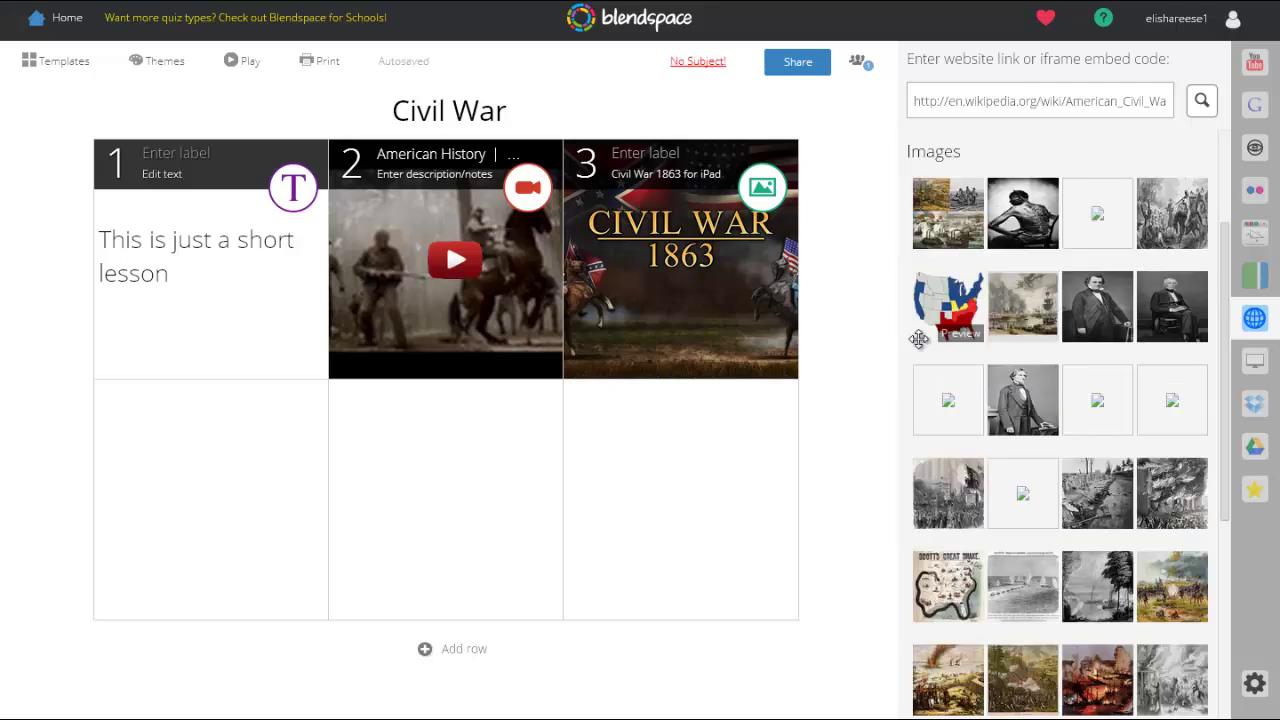
pyautogui.scroll(-1, 919, 339)
pyautogui.moveTo(948, 217); pyautogui.dragTo(271, 513)
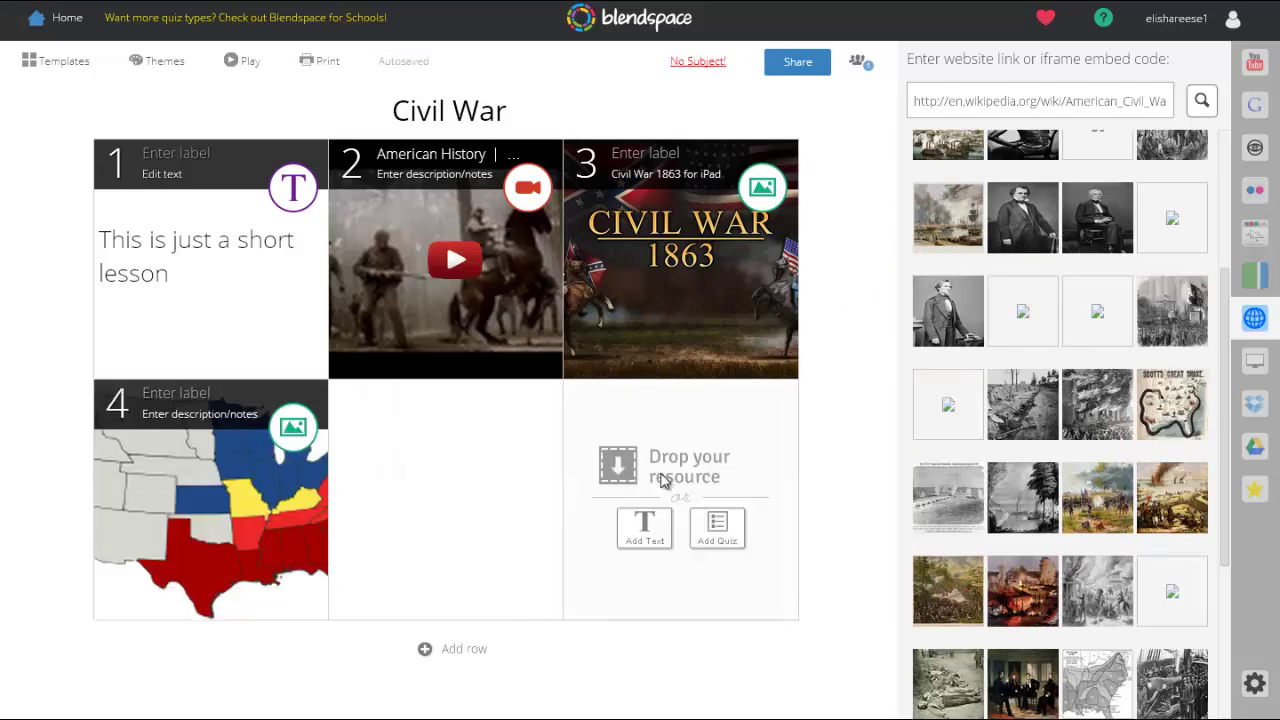
pyautogui.scroll(3, 1008, 337)
pyautogui.moveTo(1038, 213); pyautogui.dragTo(471, 474)
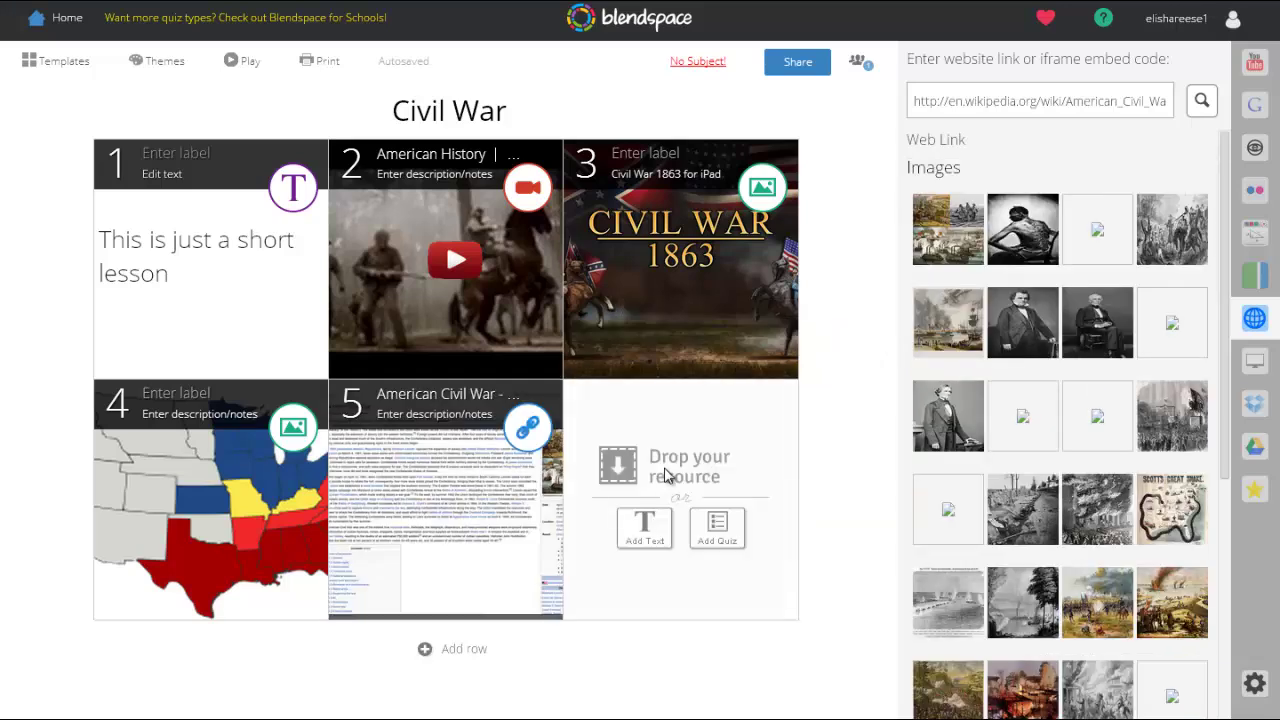
# Browse the Upload, Dropbox and Google Drive sources, then show Bookmarked Web Resources.
pyautogui.click(1263, 368)
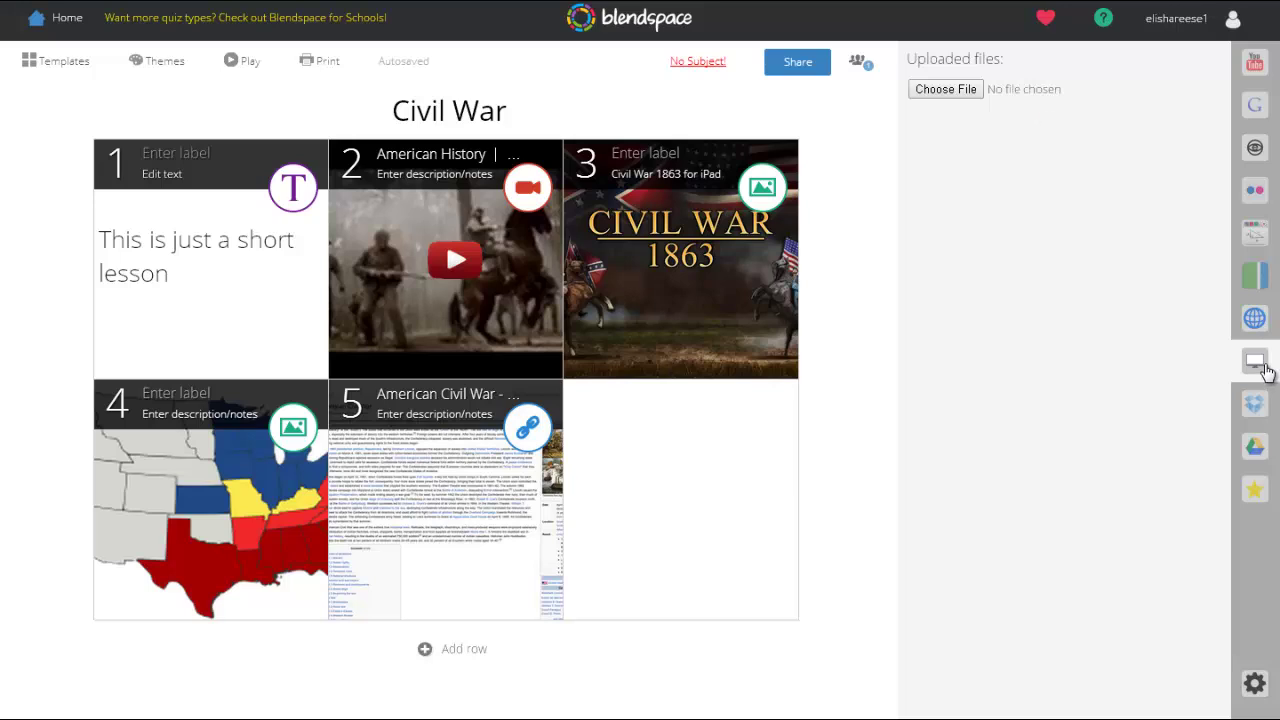
pyautogui.click(1262, 404)
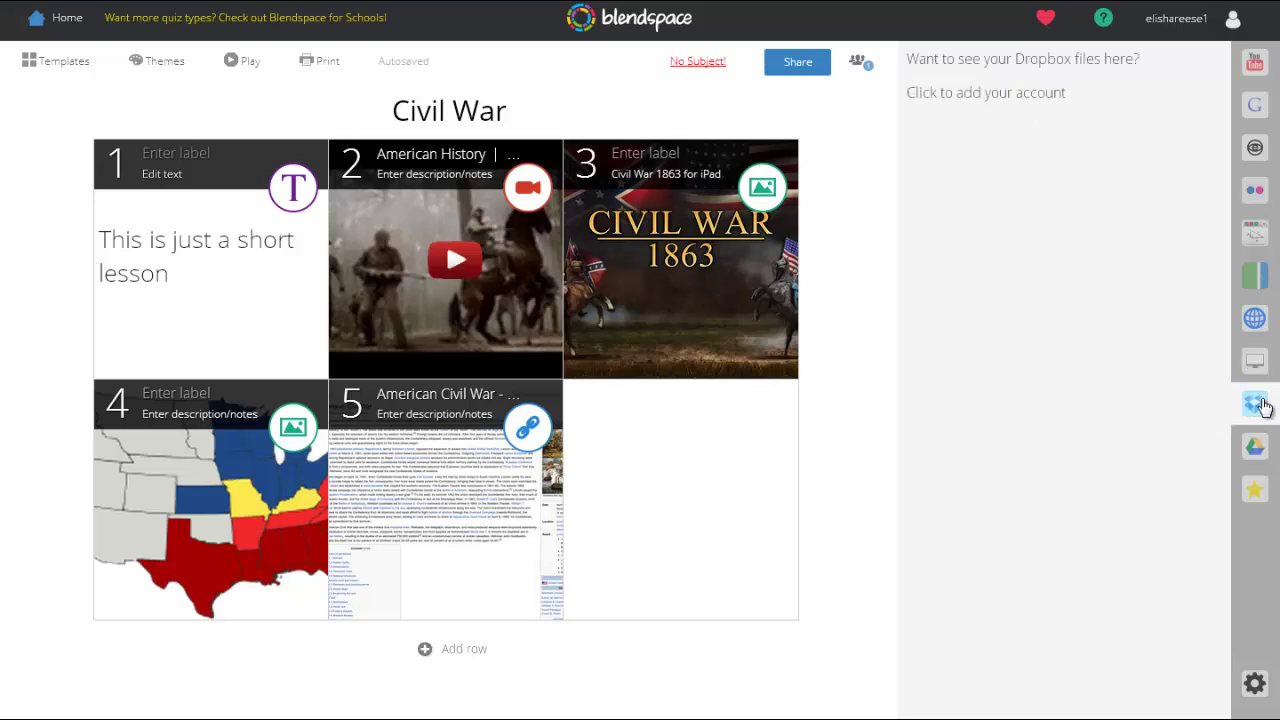
pyautogui.click(1262, 450)
pyautogui.click(1259, 412)
pyautogui.click(1257, 490)
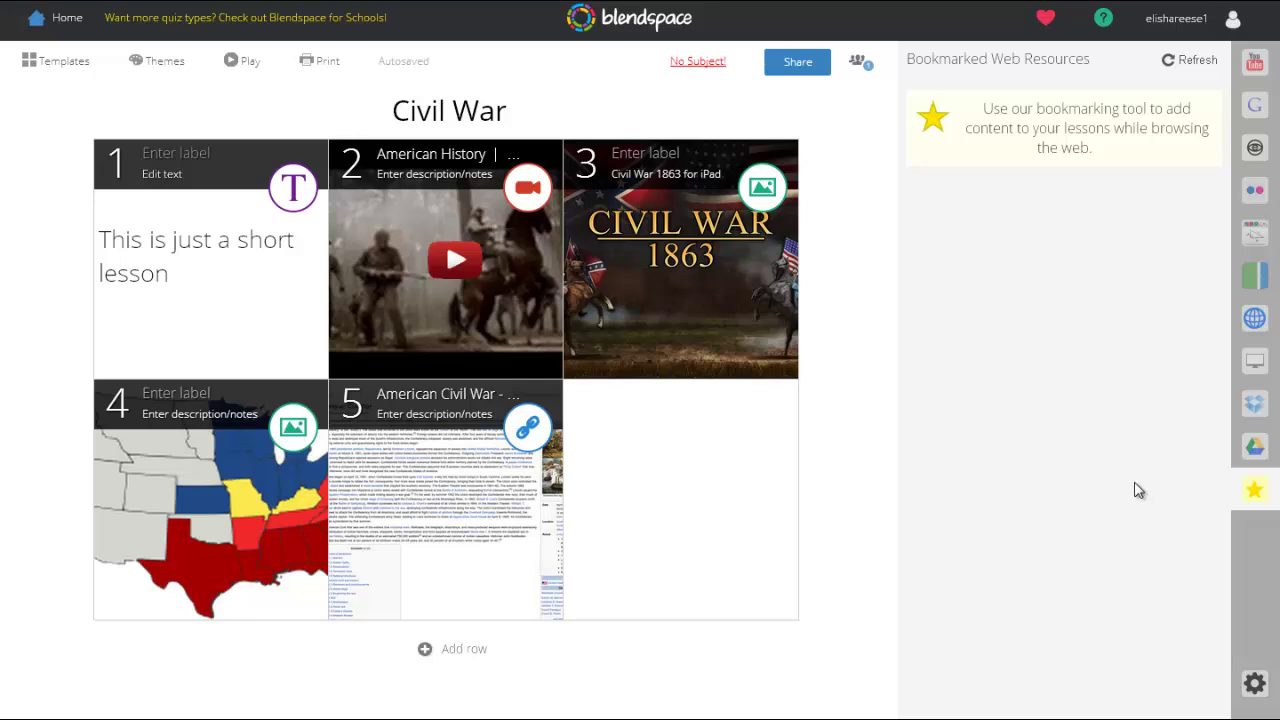
# Add an empty third row of tiles below the map and Wikipedia tiles, then return to the top.
pyautogui.click(461, 652)
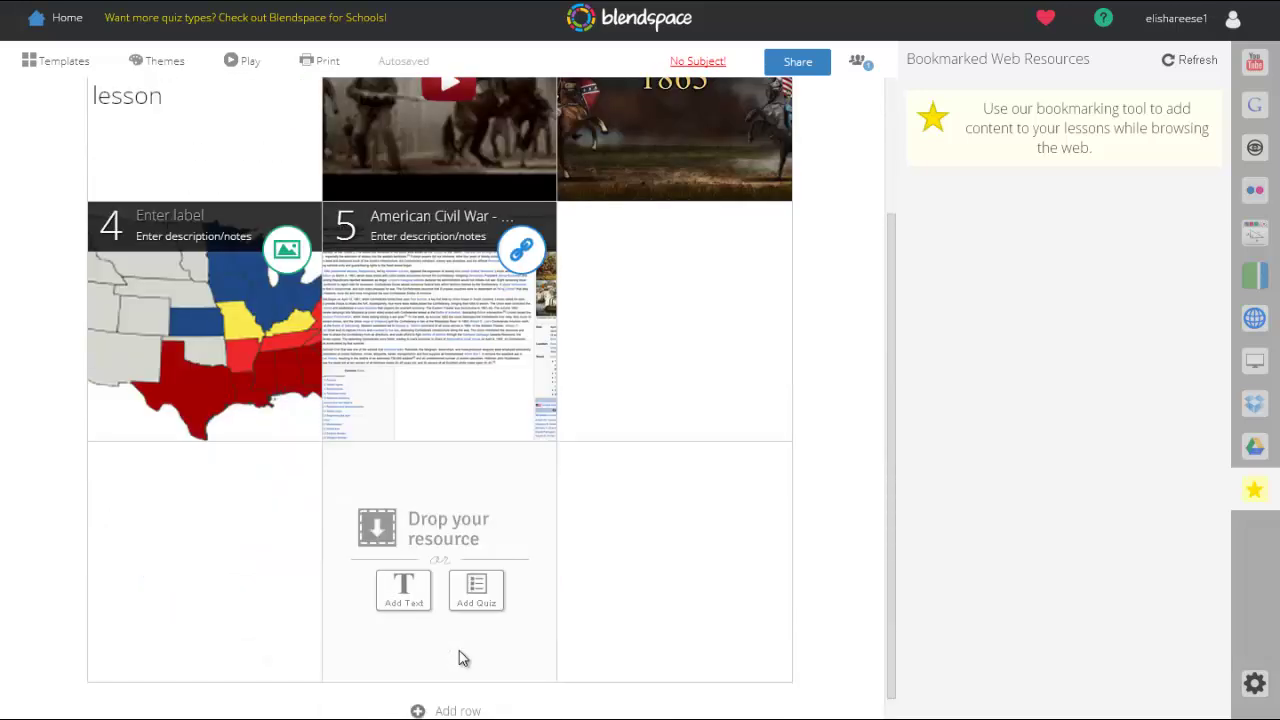
pyautogui.scroll(2, 466, 694)
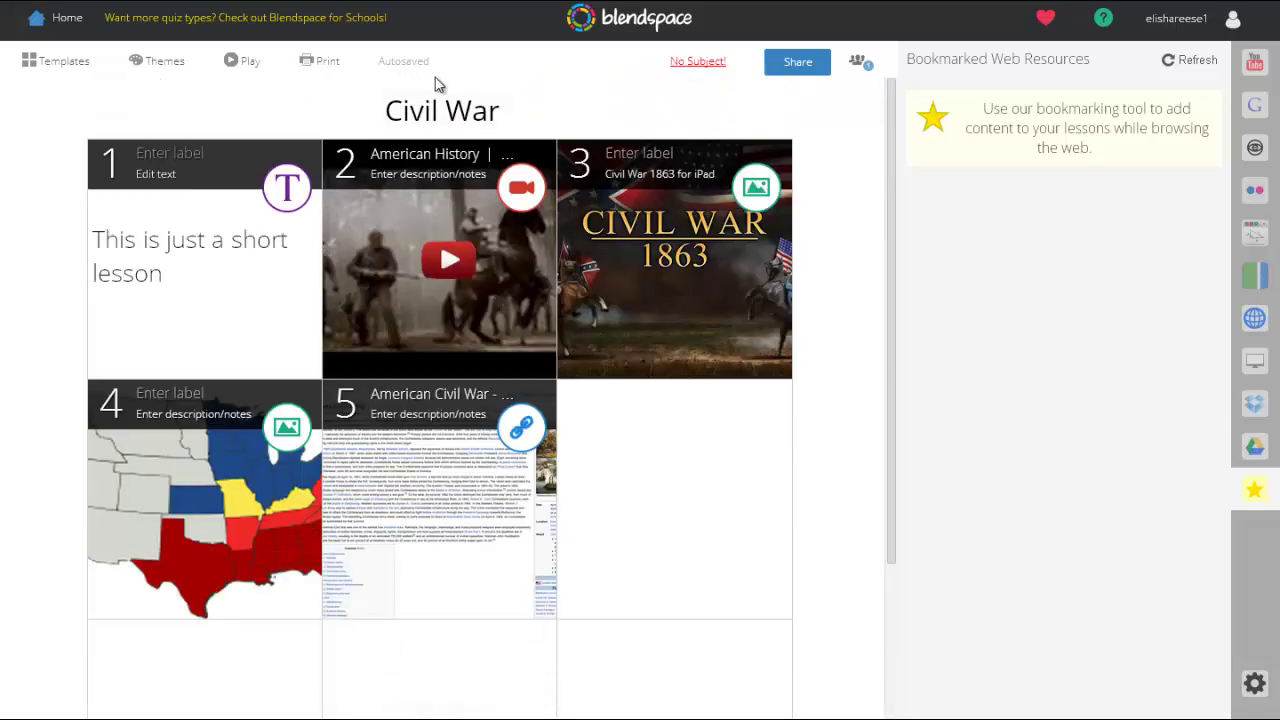
pyautogui.moveTo(432, 62); pyautogui.dragTo(380, 67)
pyautogui.click(799, 66)
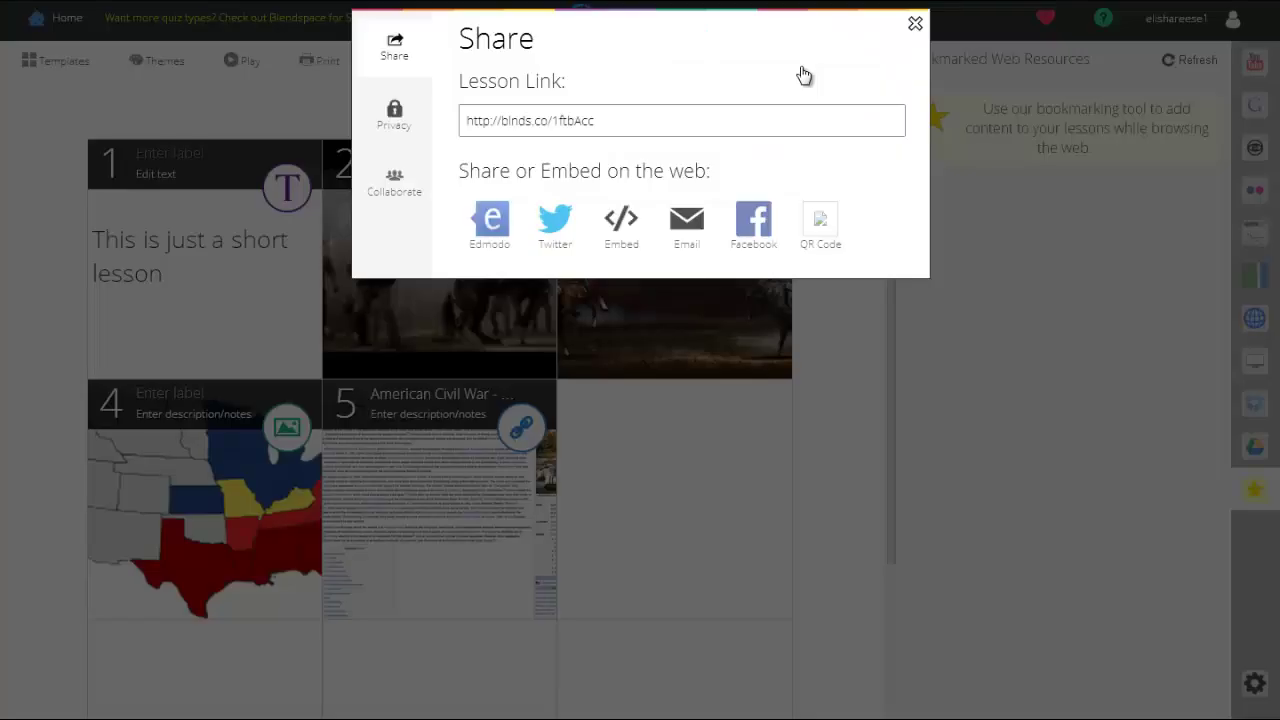
pyautogui.click(604, 125)
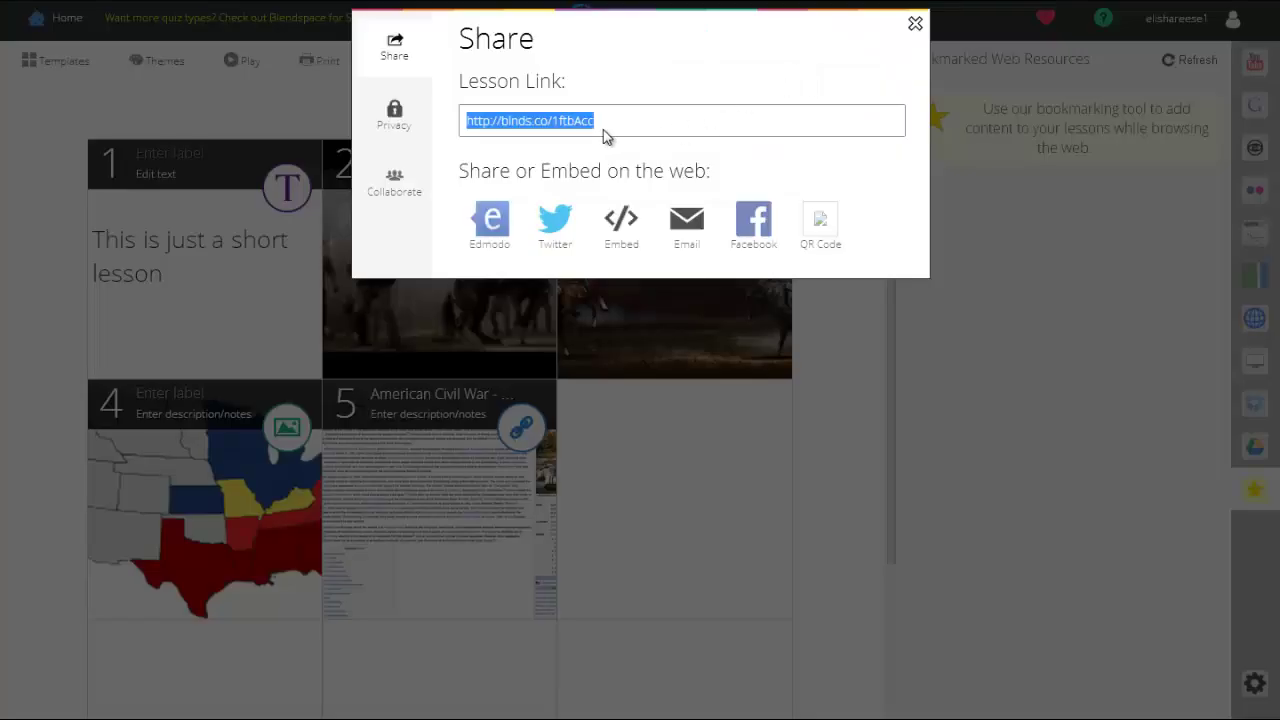
pyautogui.rightClick(604, 125)
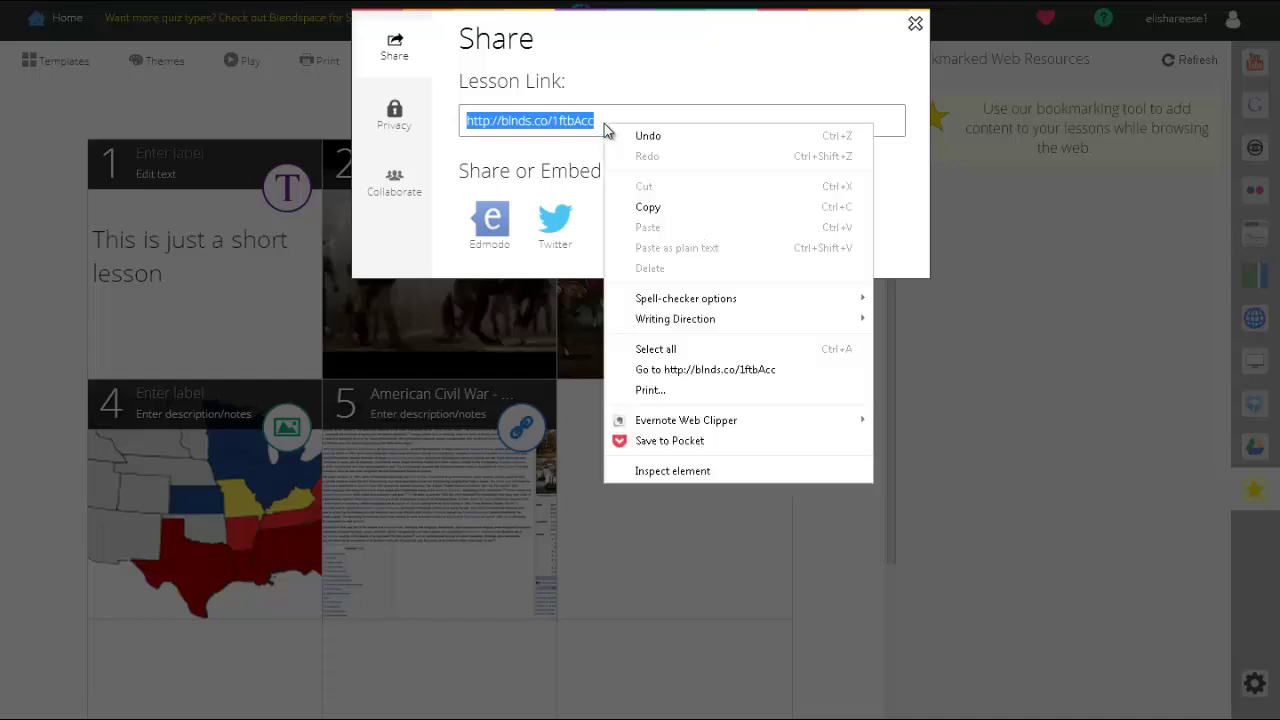
pyautogui.click(645, 205)
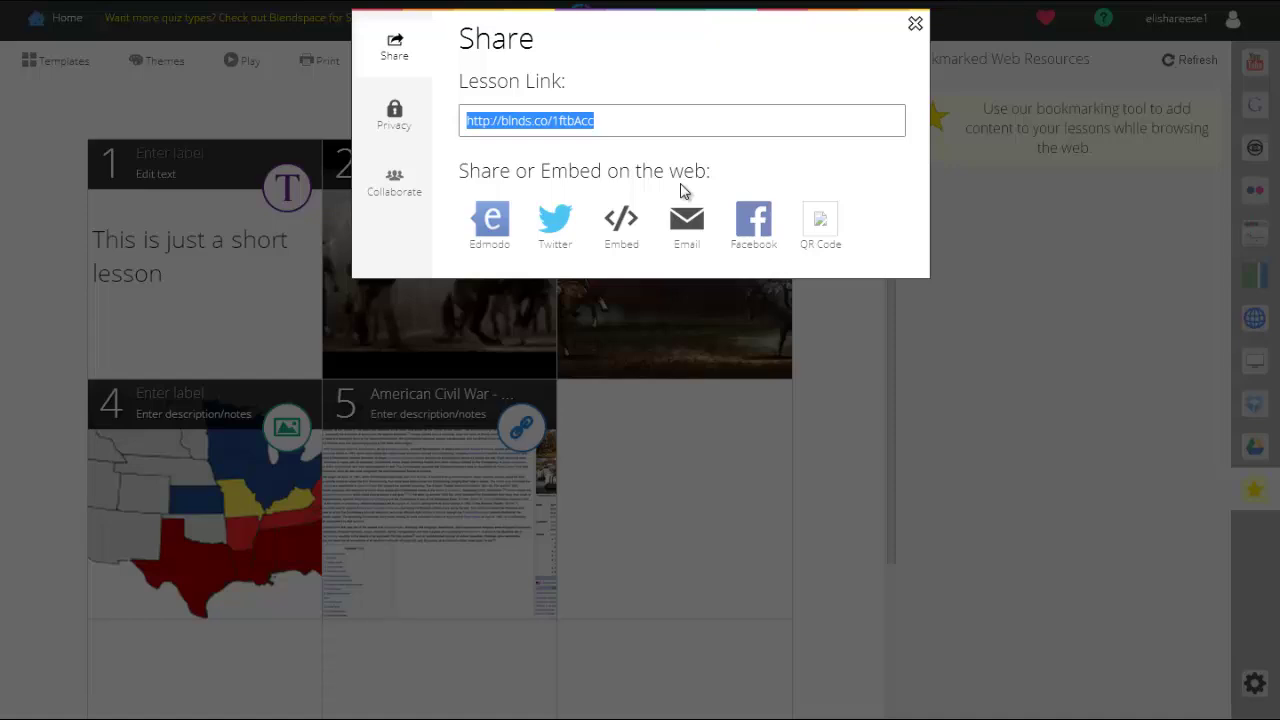
# Review the Privacy and Collaborate settings, confirming anyone can view, and close the dialog.
pyautogui.click(393, 139)
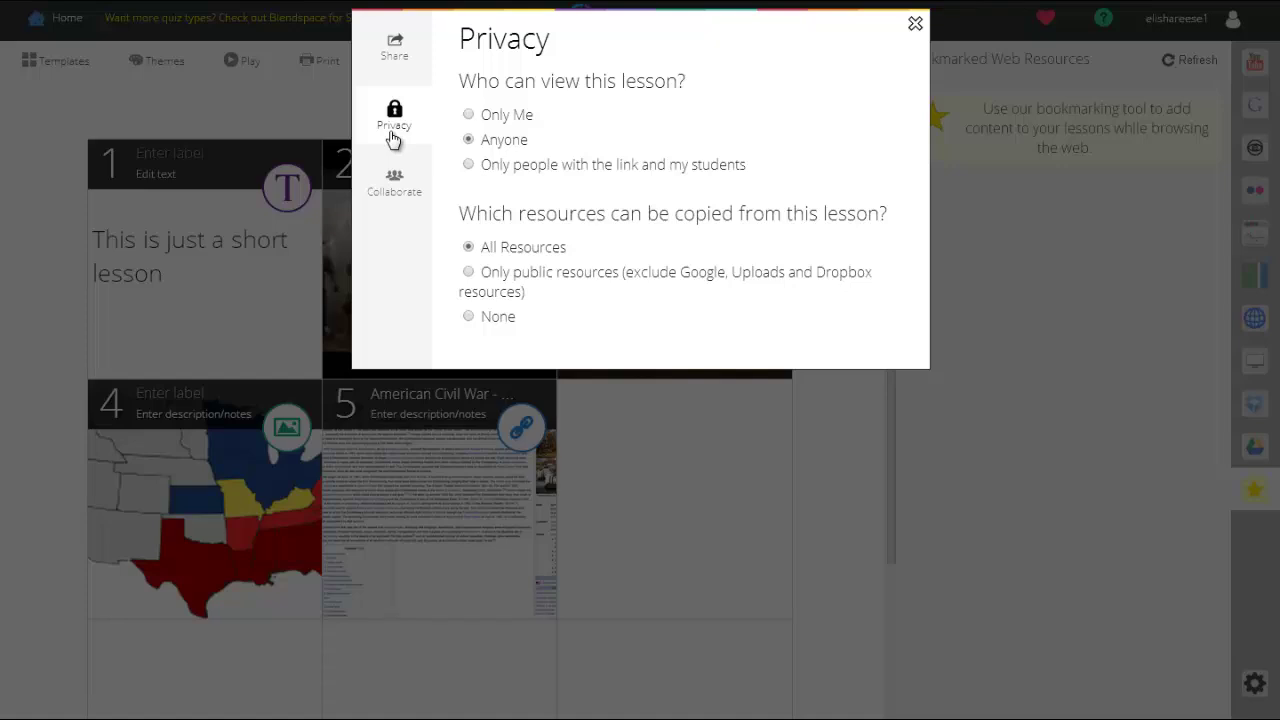
pyautogui.click(394, 190)
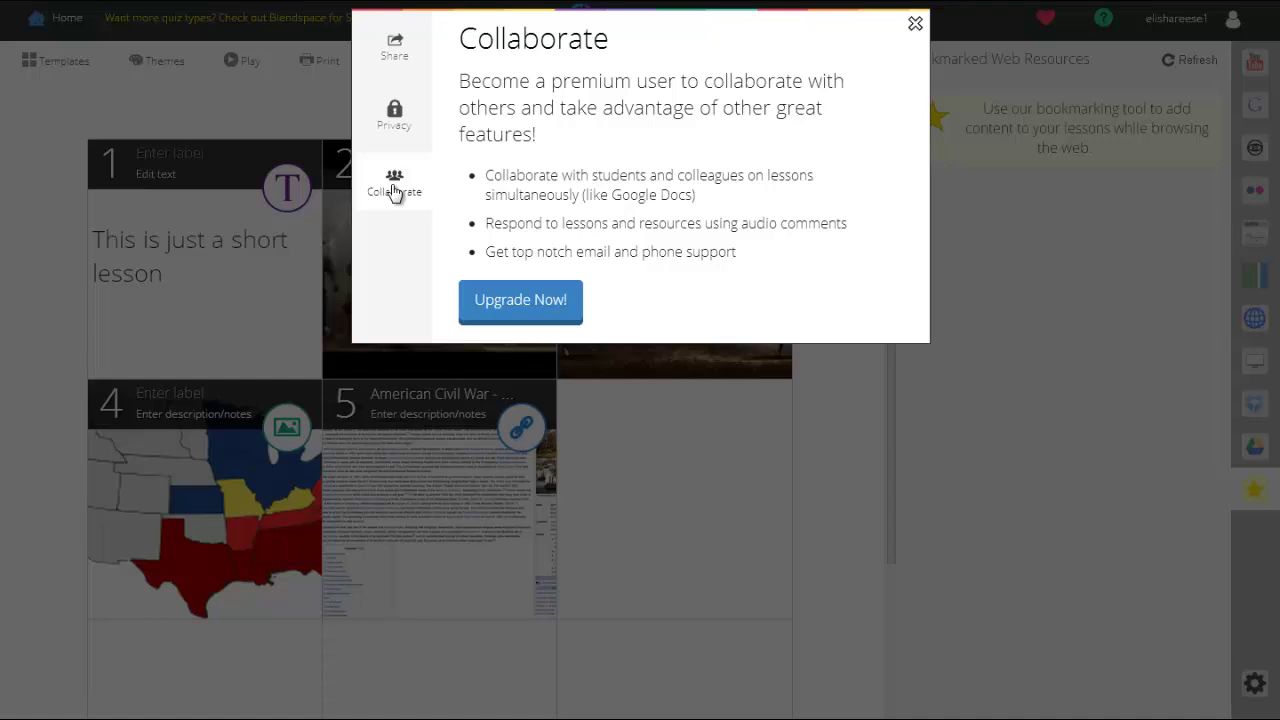
pyautogui.click(916, 24)
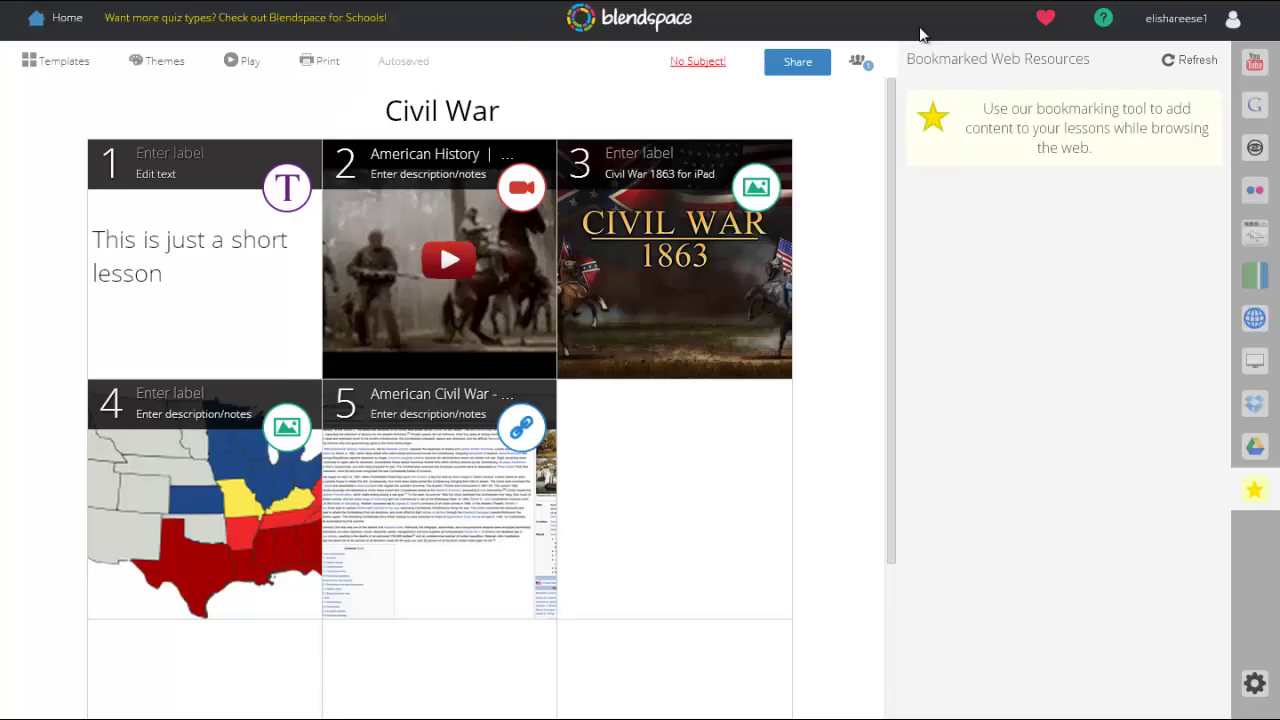
# Sign out and load the copied share link to view the public Civil War lesson.
pyautogui.click(1232, 24)
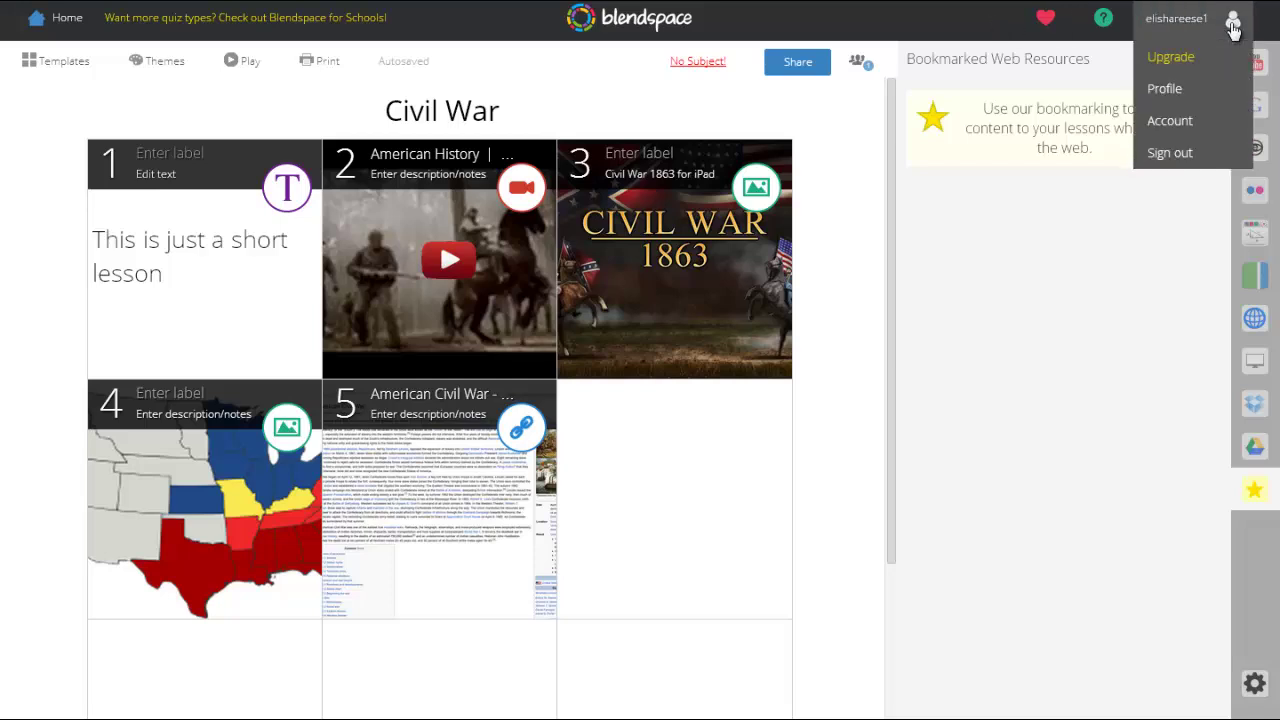
pyautogui.click(1193, 160)
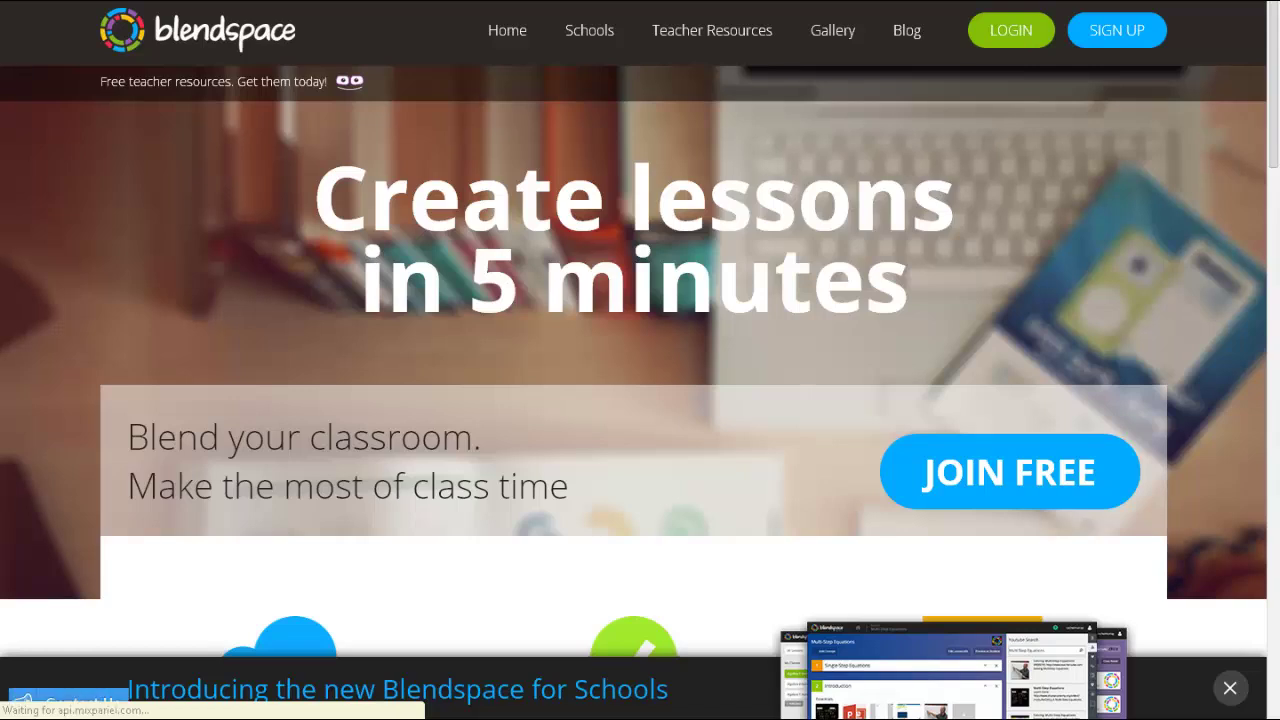
pyautogui.hotkey('ctrl', 'v')
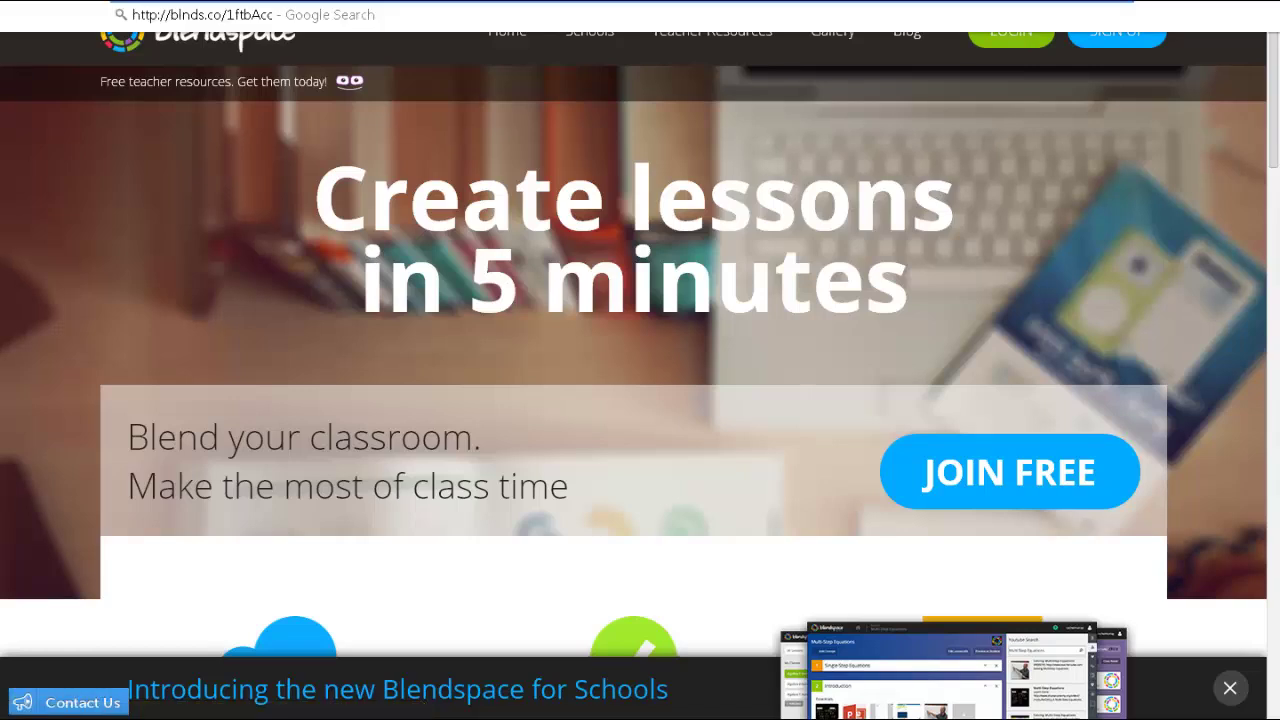
pyautogui.press('Return')
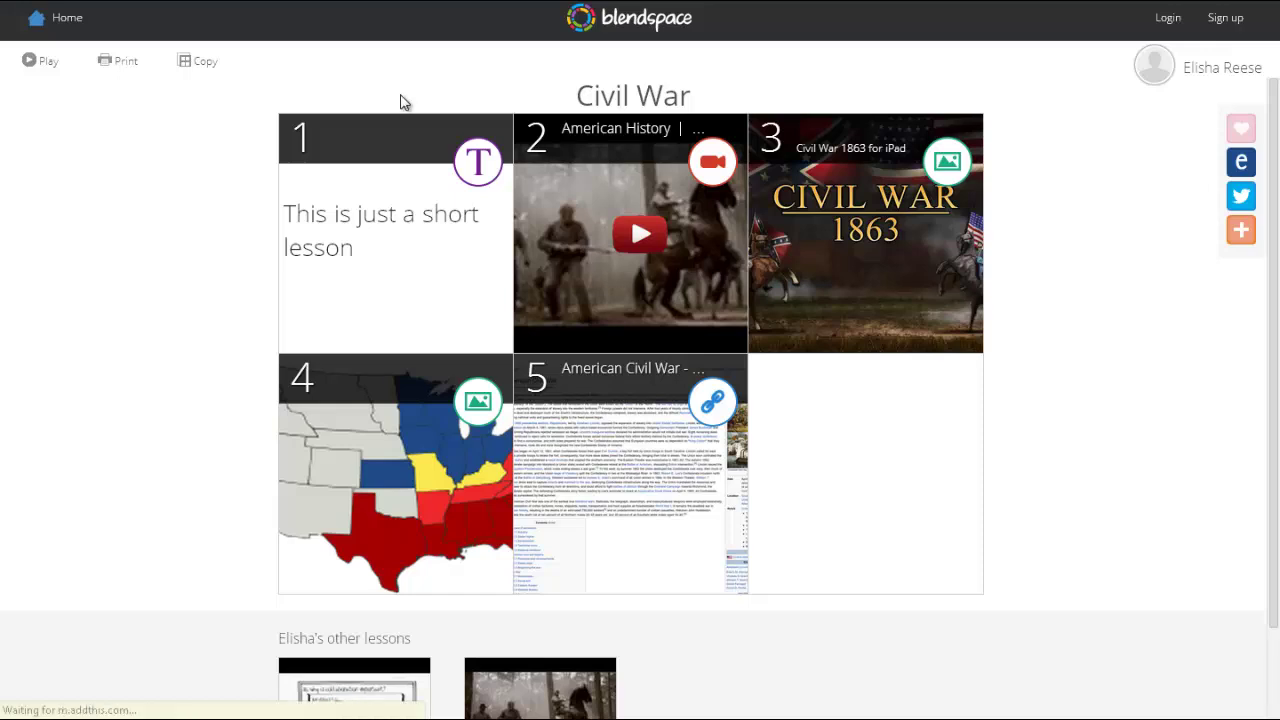
pyautogui.click(482, 160)
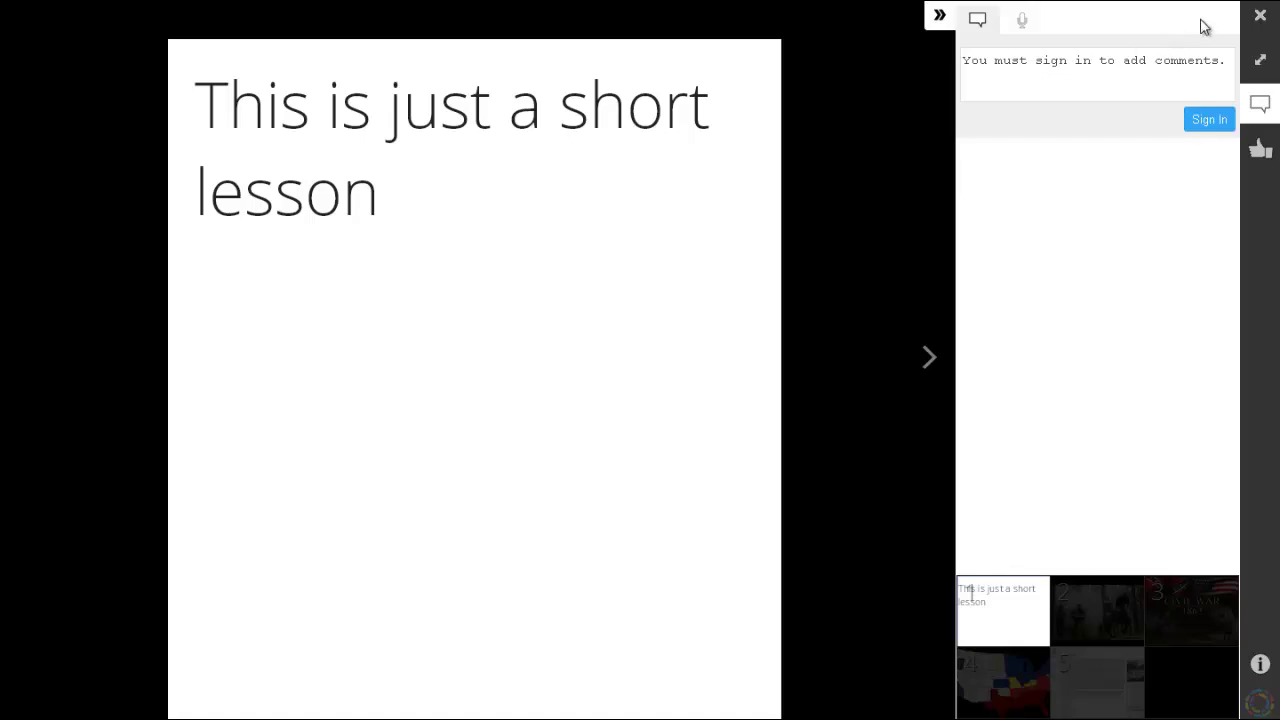
pyautogui.click(1260, 16)
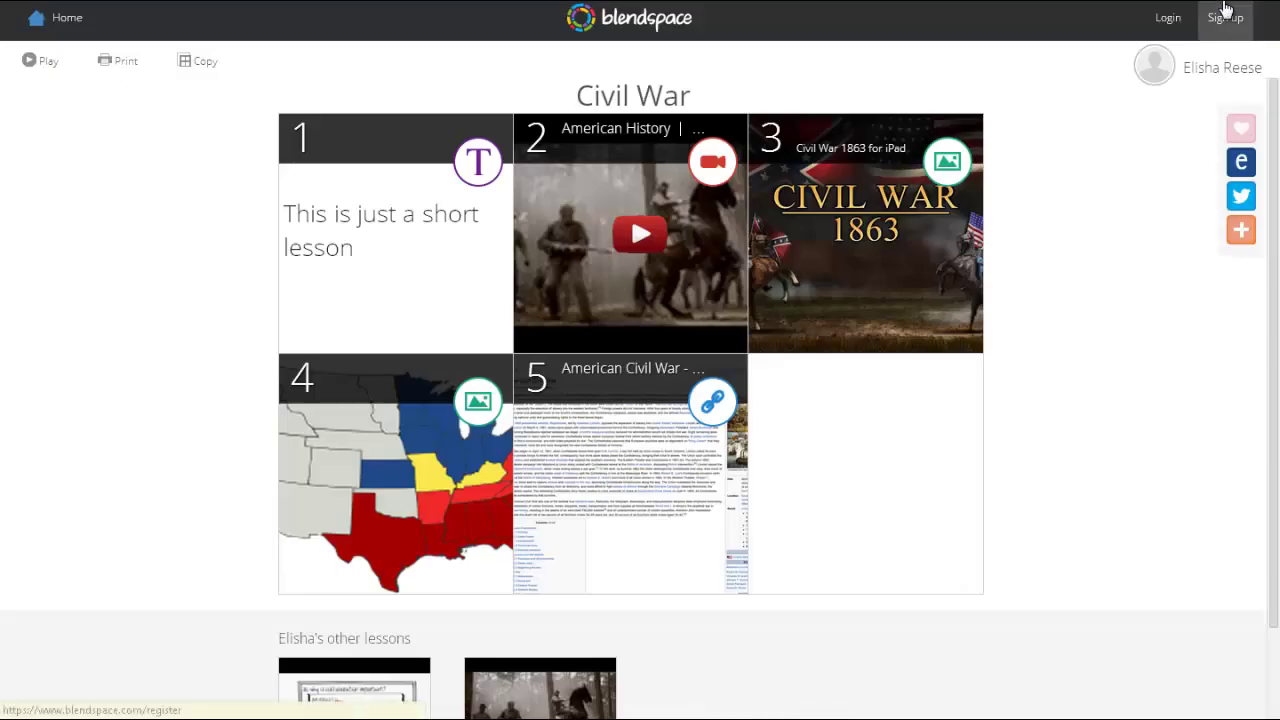